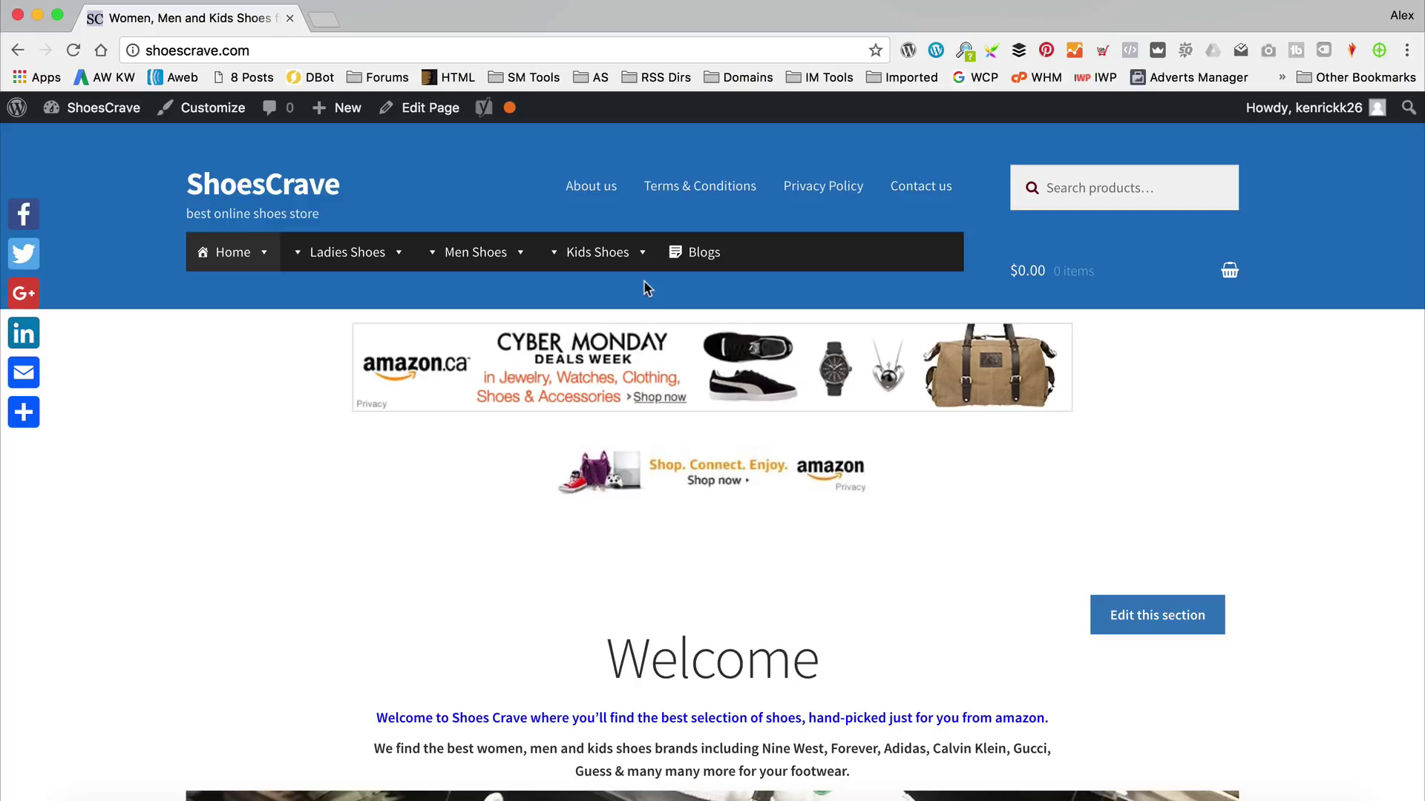
Scroll the homepage down to the New In grid of four UGG boots with unevenly placed Select options buttons
scroll(1033, 359, down, 10)
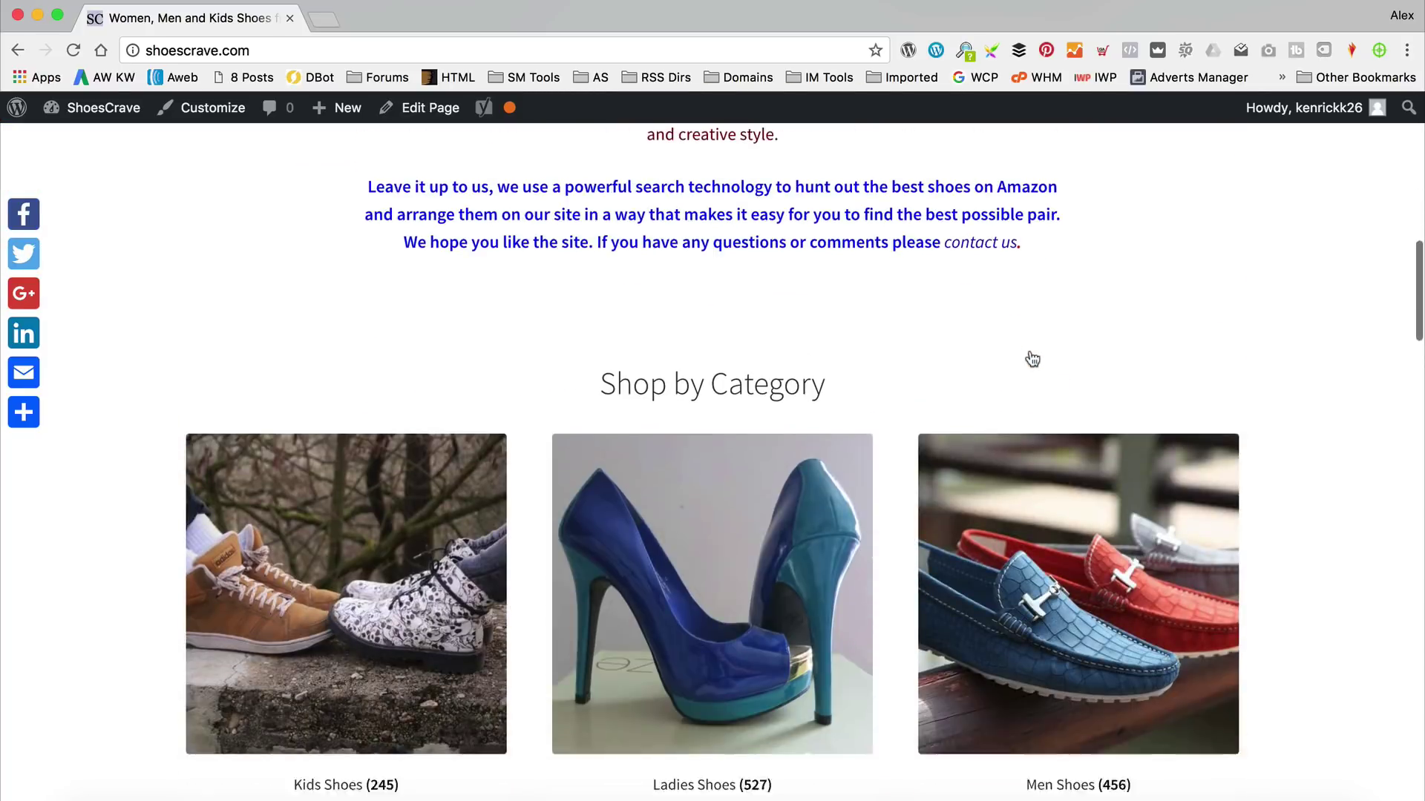
scroll(1032, 359, down, 8)
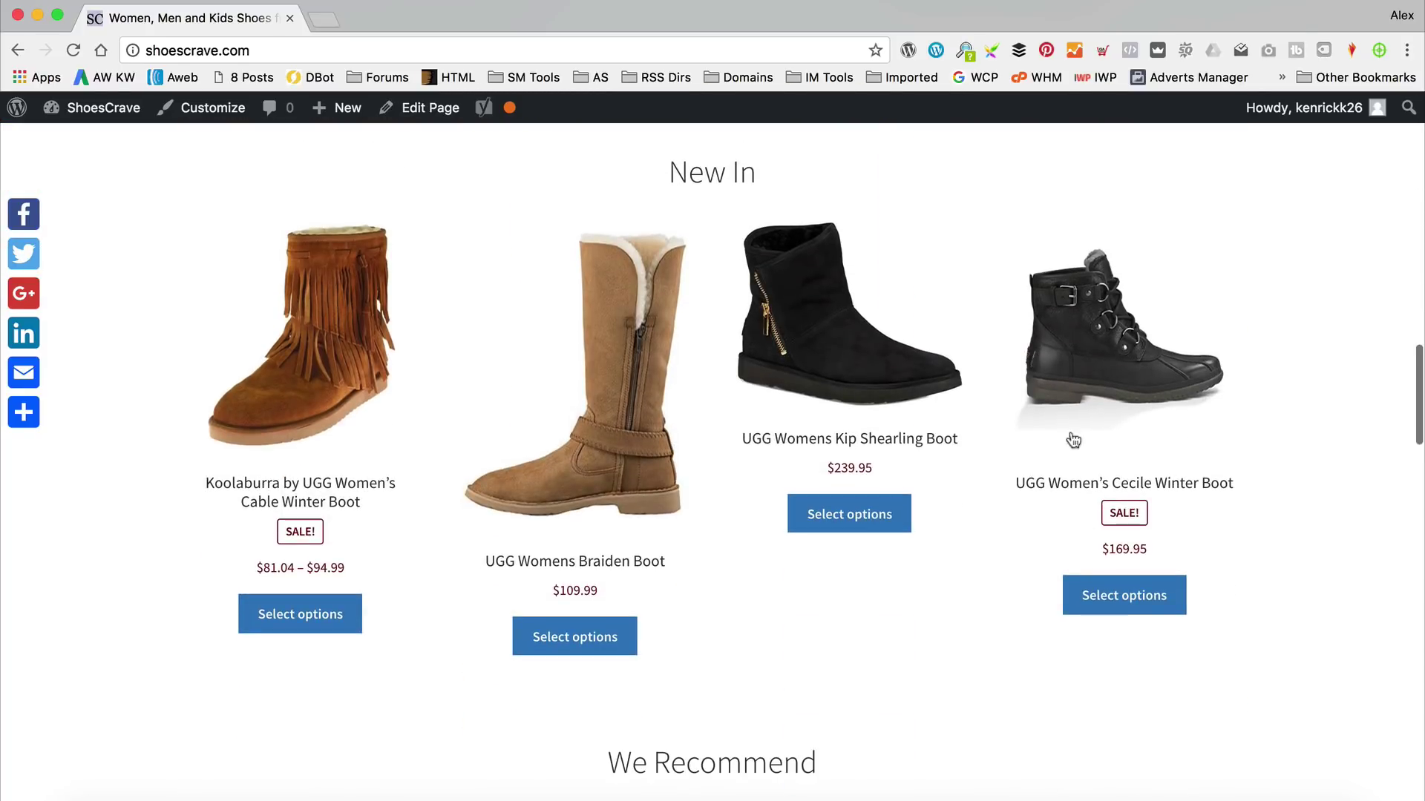
mouse_move(1170, 270)
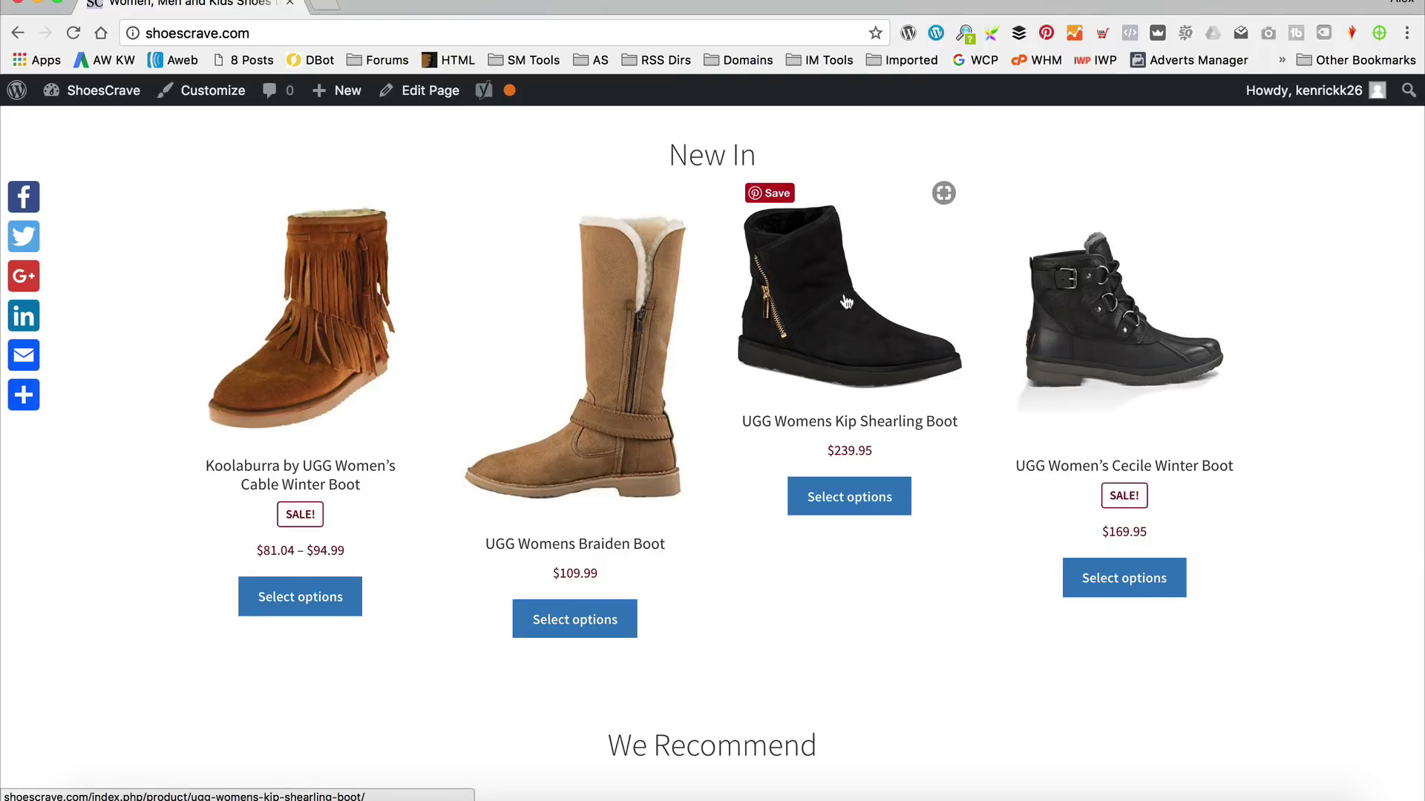
Open DevTools and inspect the New In boot images, shown as 231.3 × 231.3 shop_catalog images
right_click(765, 619)
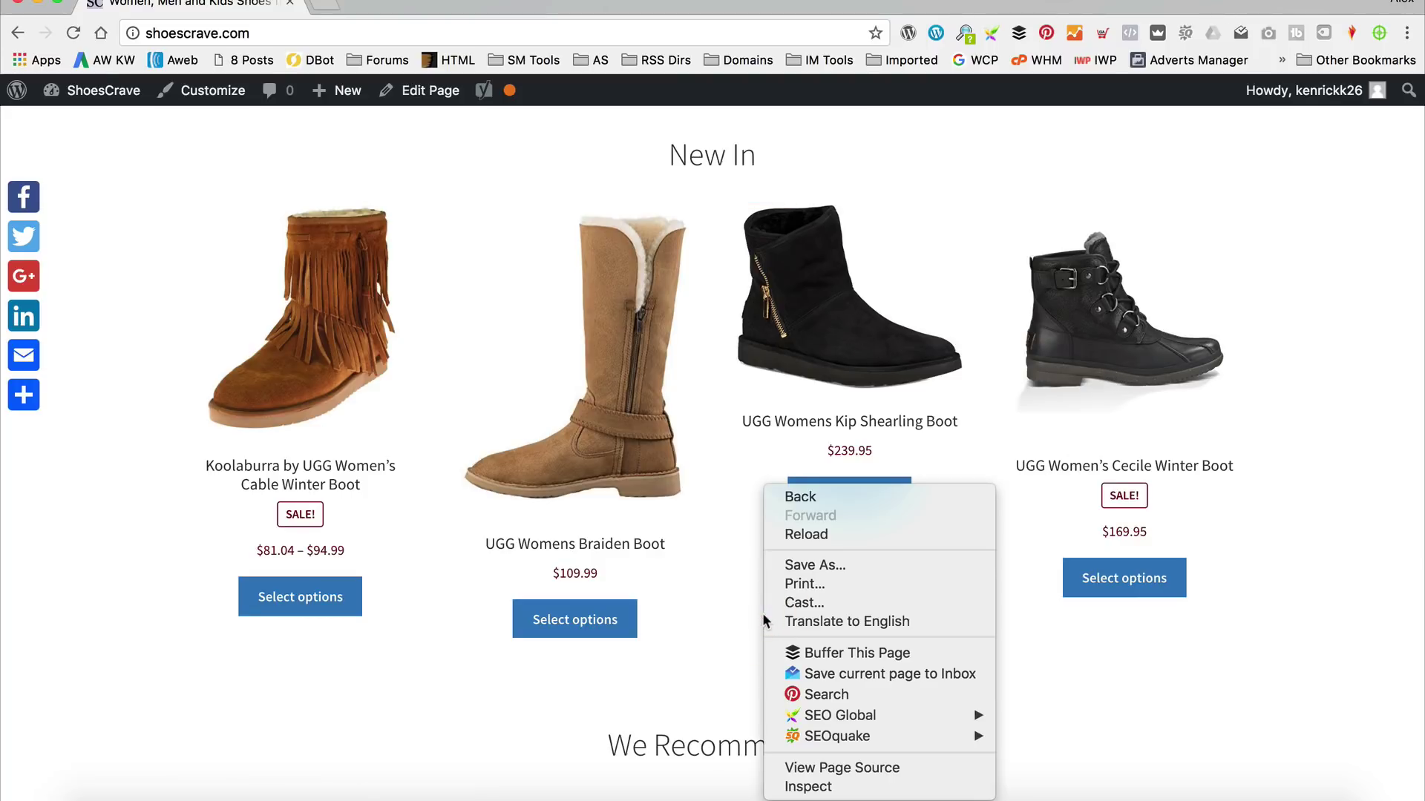
click(839, 788)
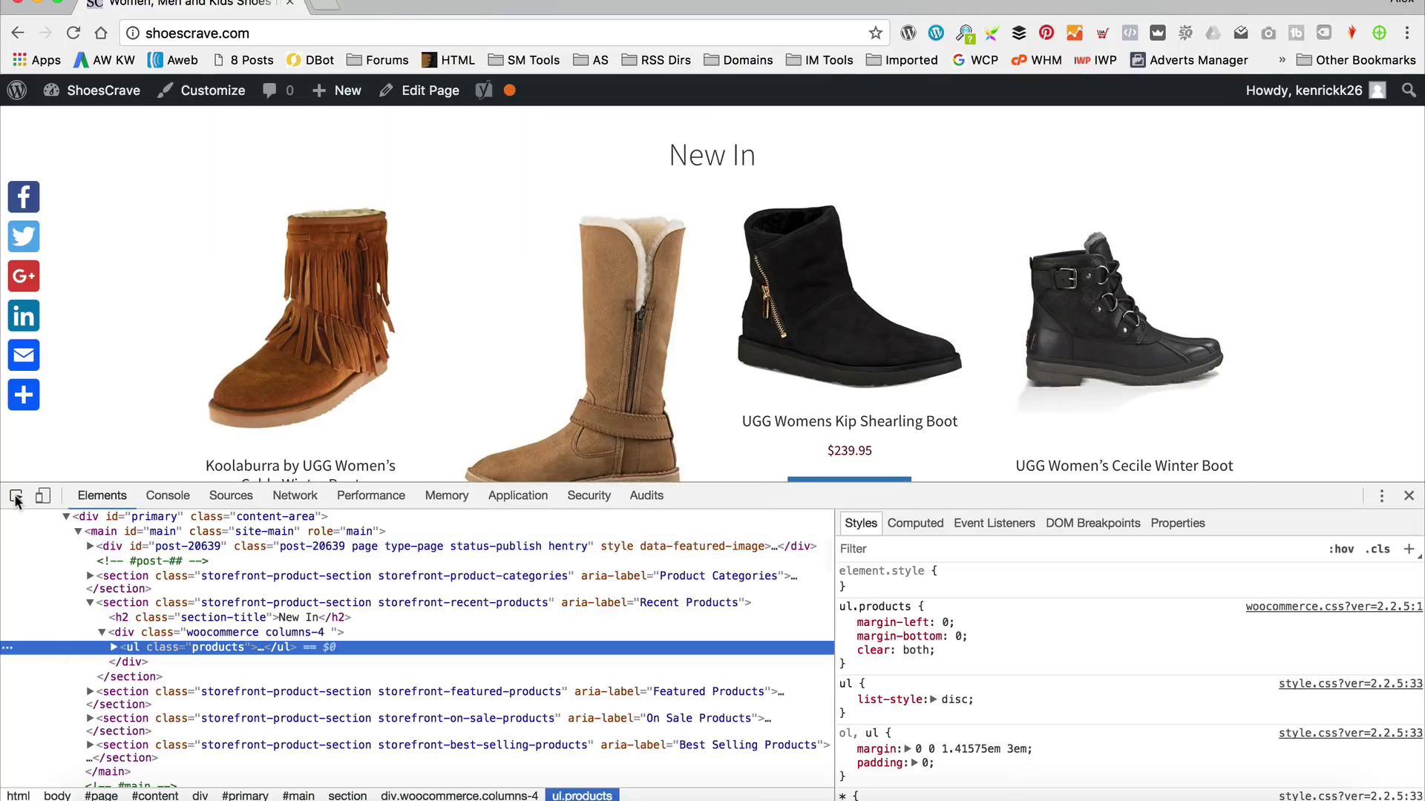
click(16, 498)
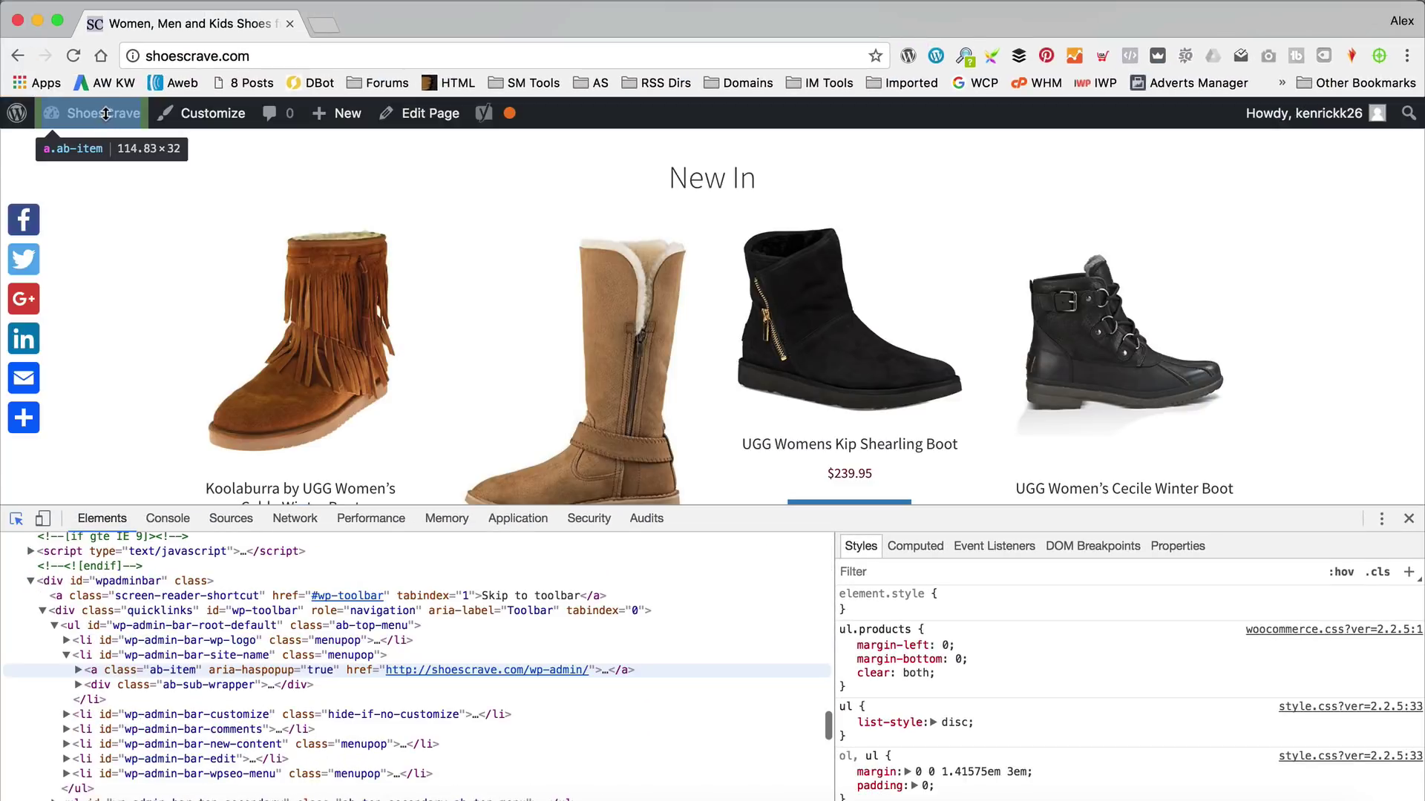
click(141, 269)
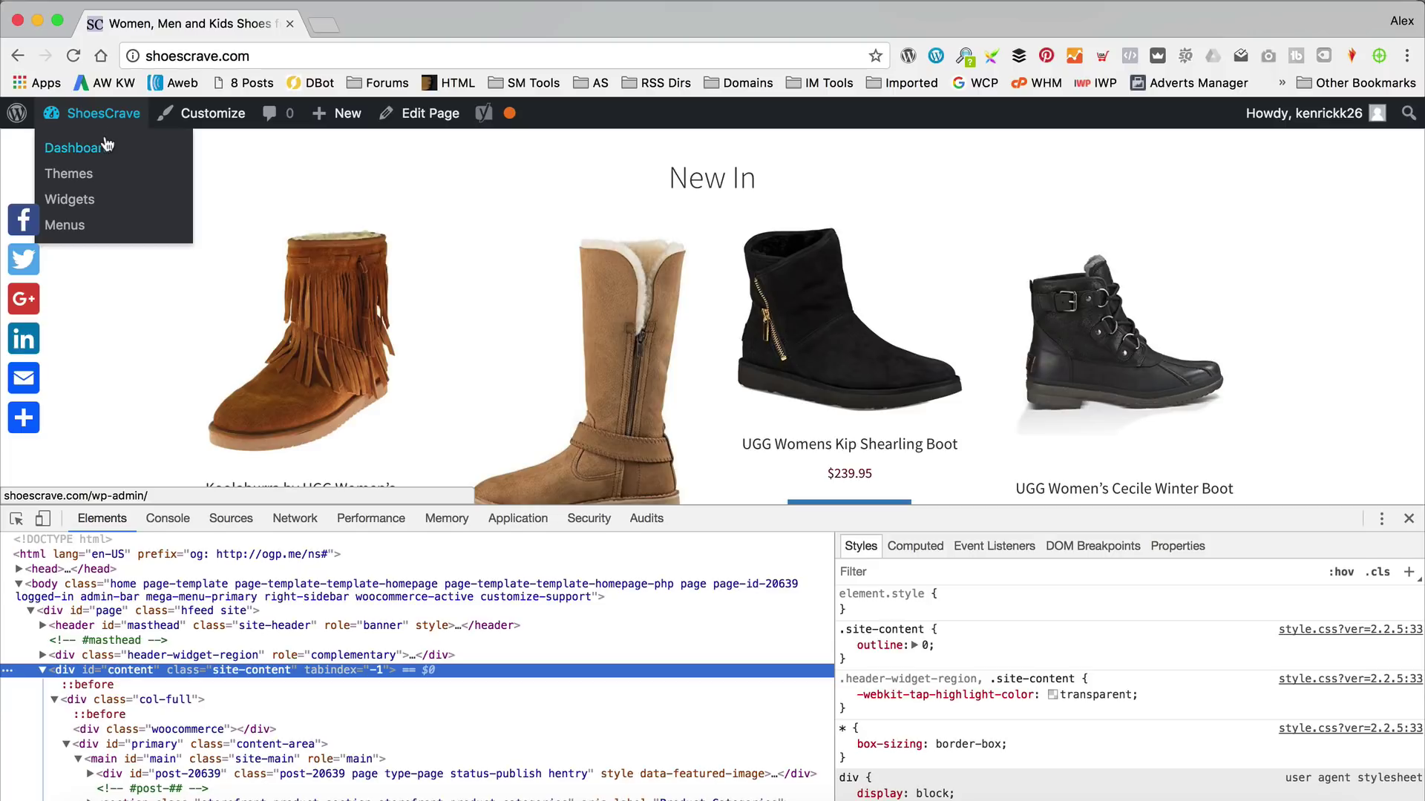
Close DevTools and go from the Dashboard to WooCommerce Settings on the Products tab
click(108, 150)
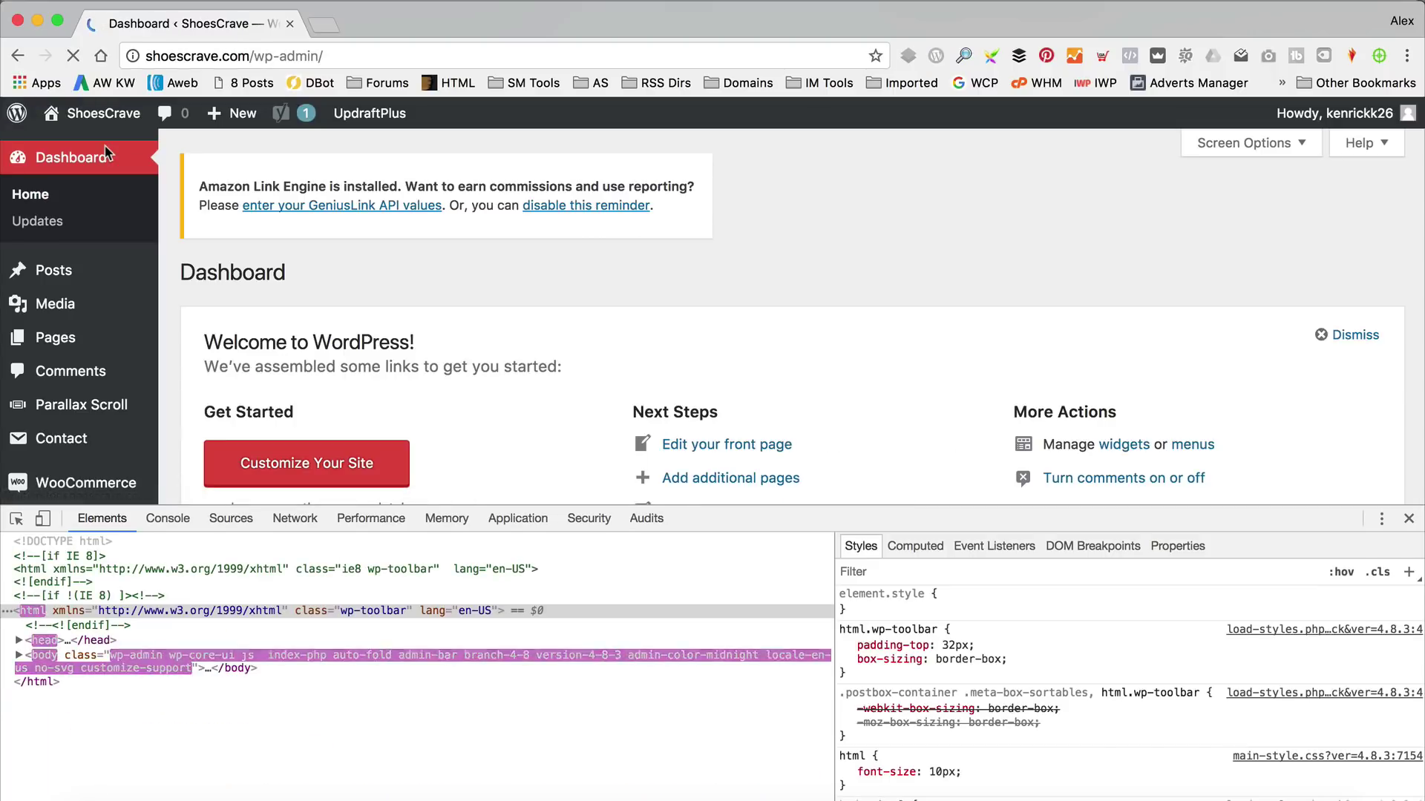
click(1408, 518)
scroll(111, 338, down, 3)
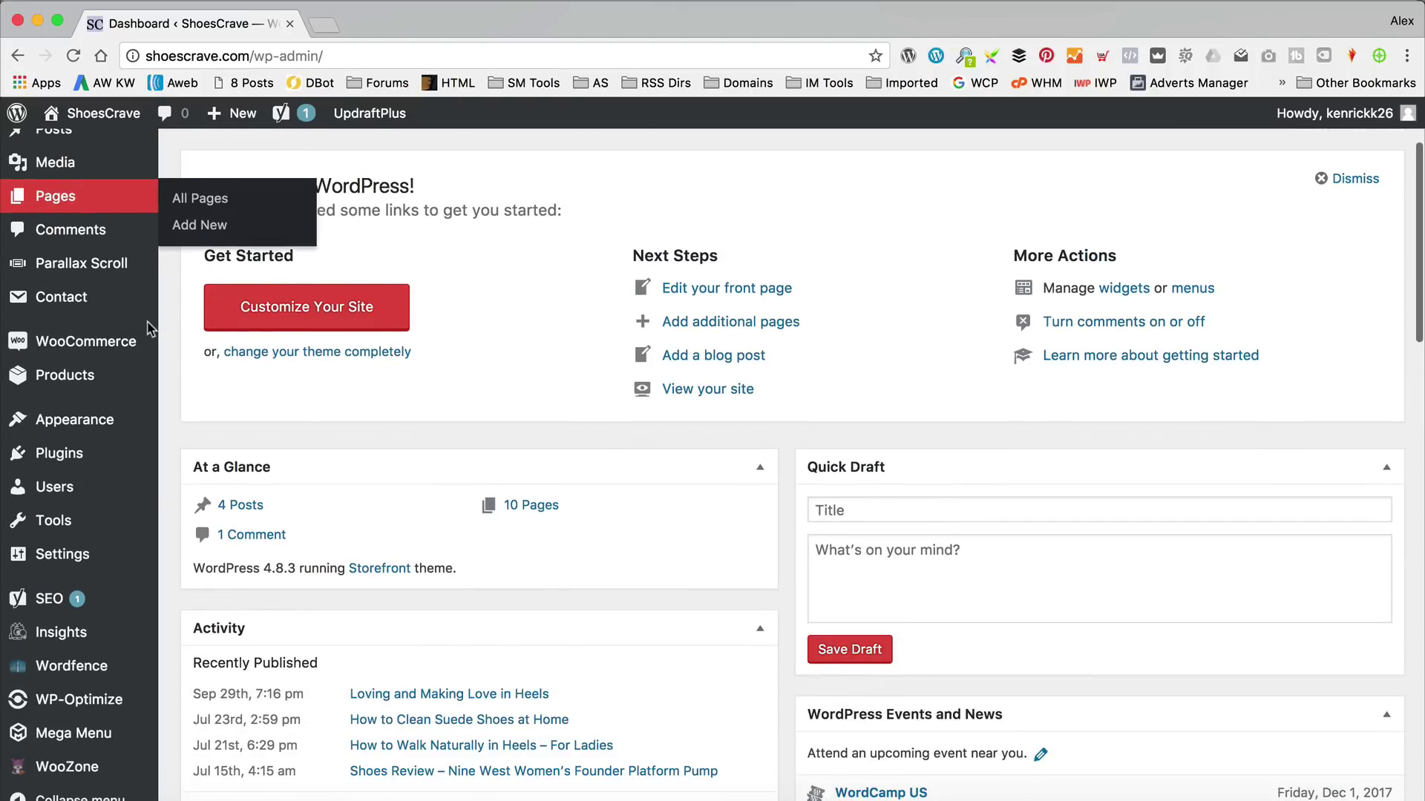
mouse_move(115, 359)
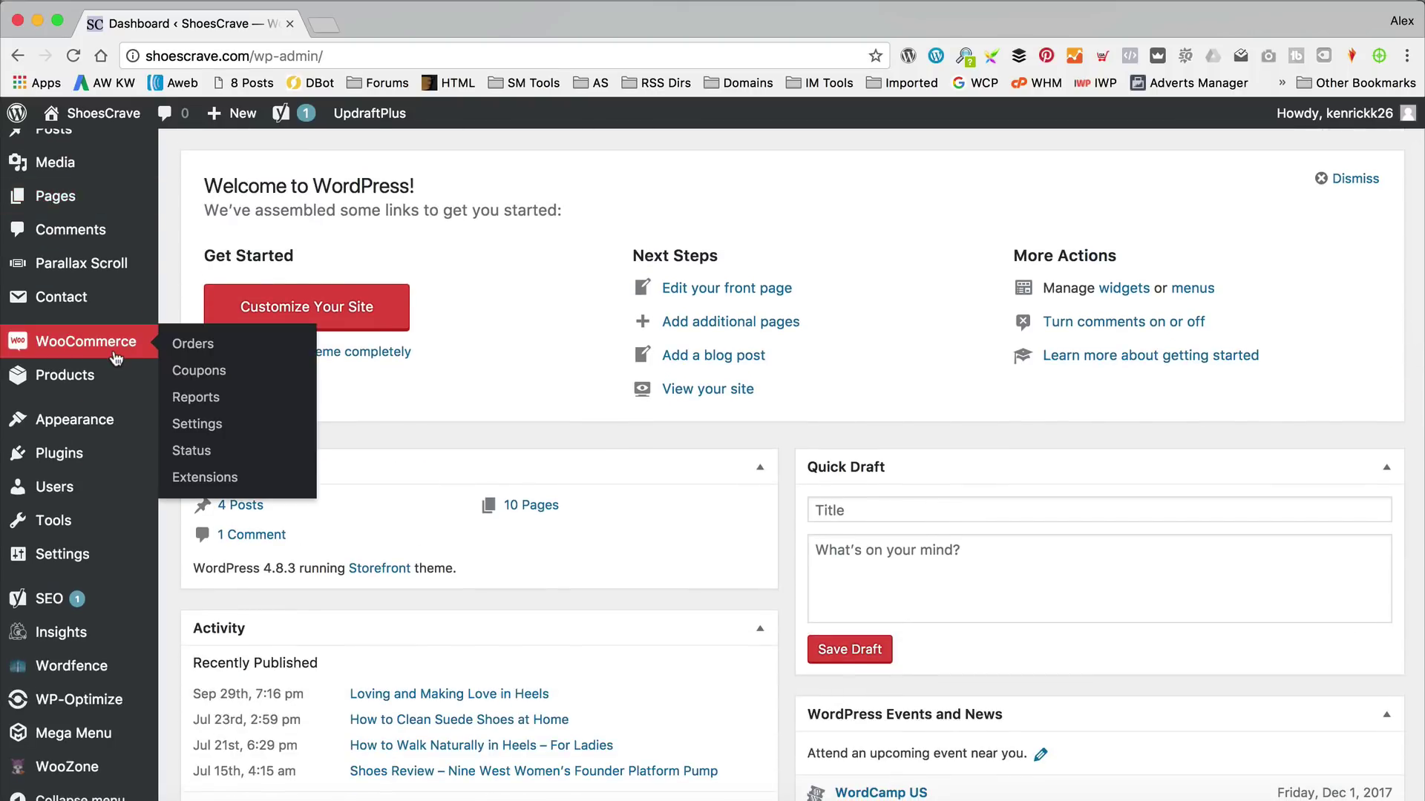
click(195, 423)
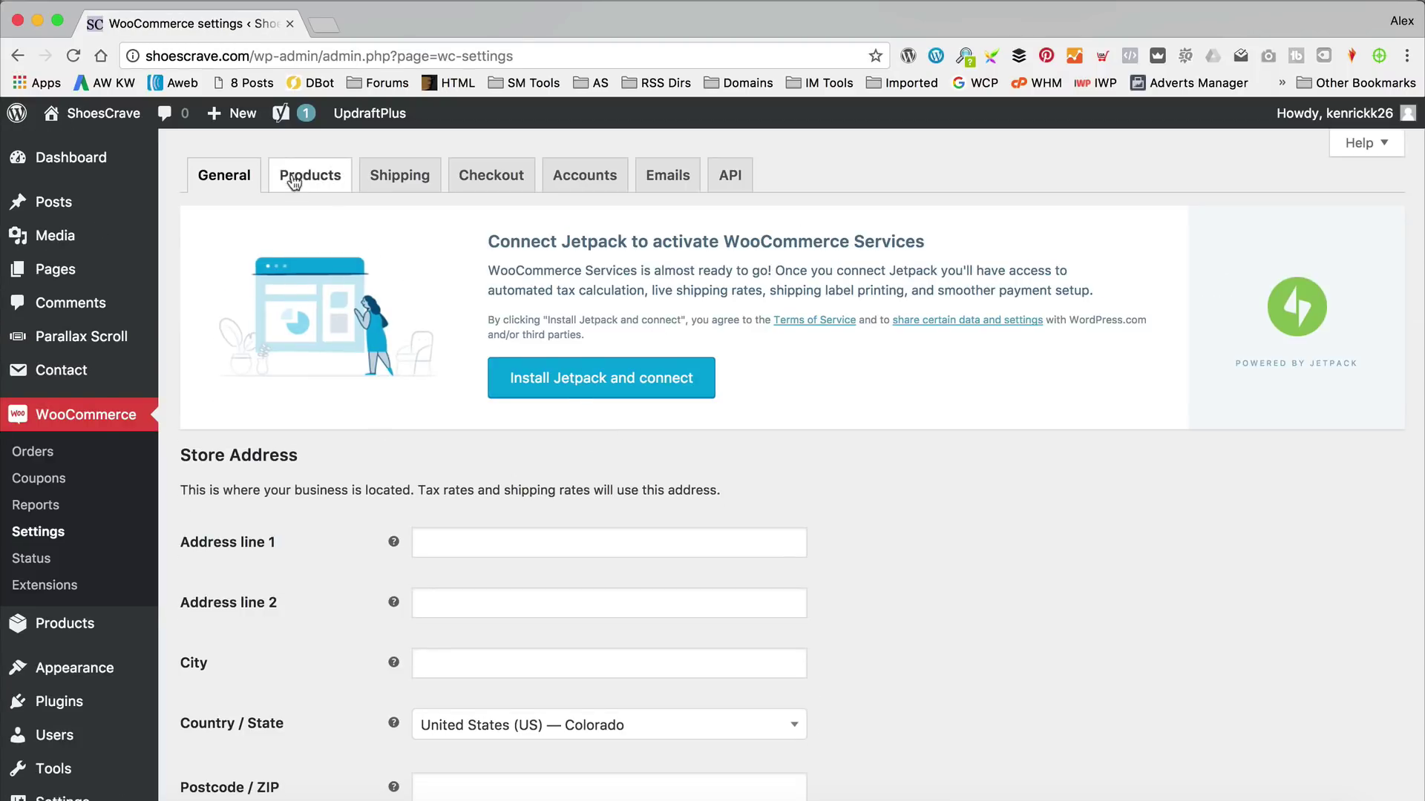
click(294, 181)
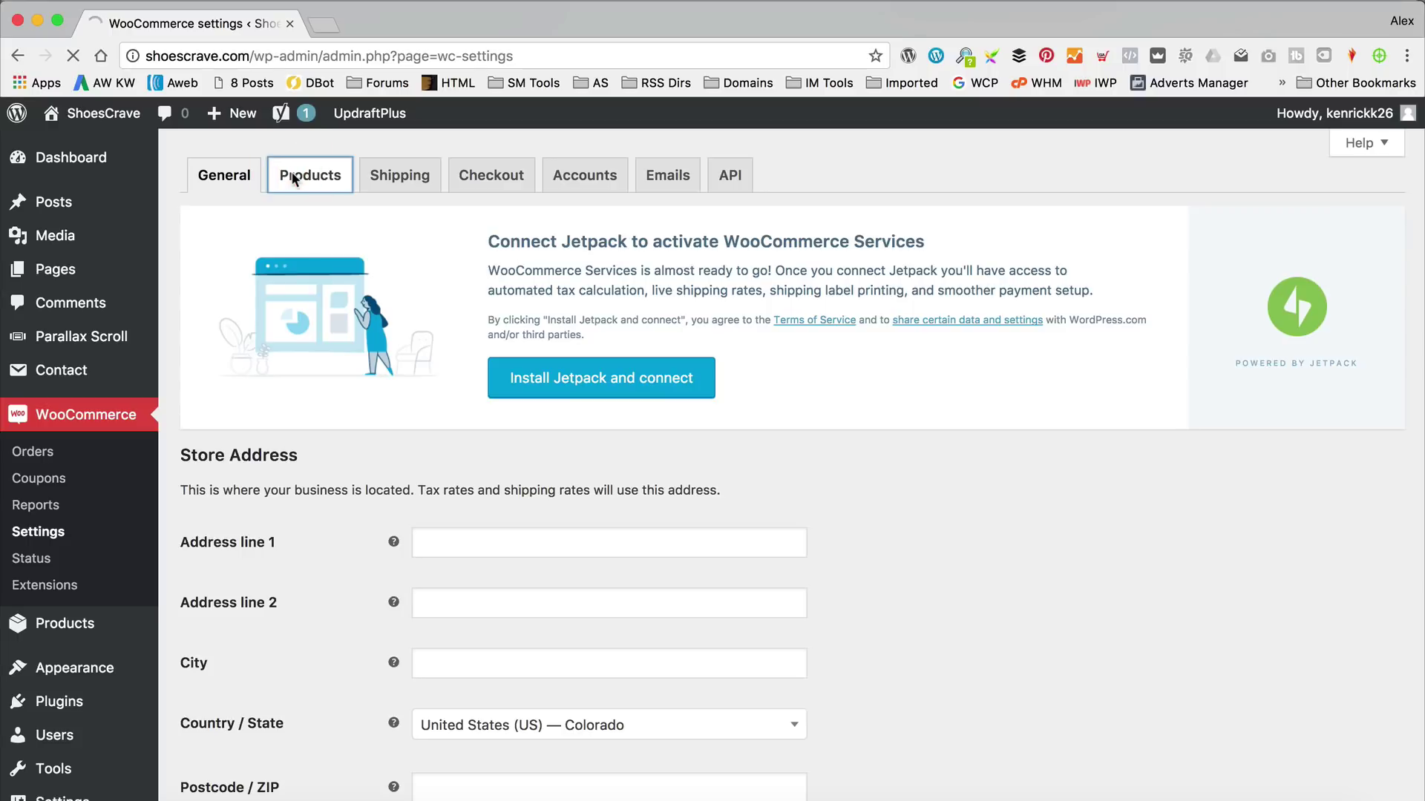
Under Products › Display, change Catalog images from 350 wide to 230 × 186 px and save
click(265, 450)
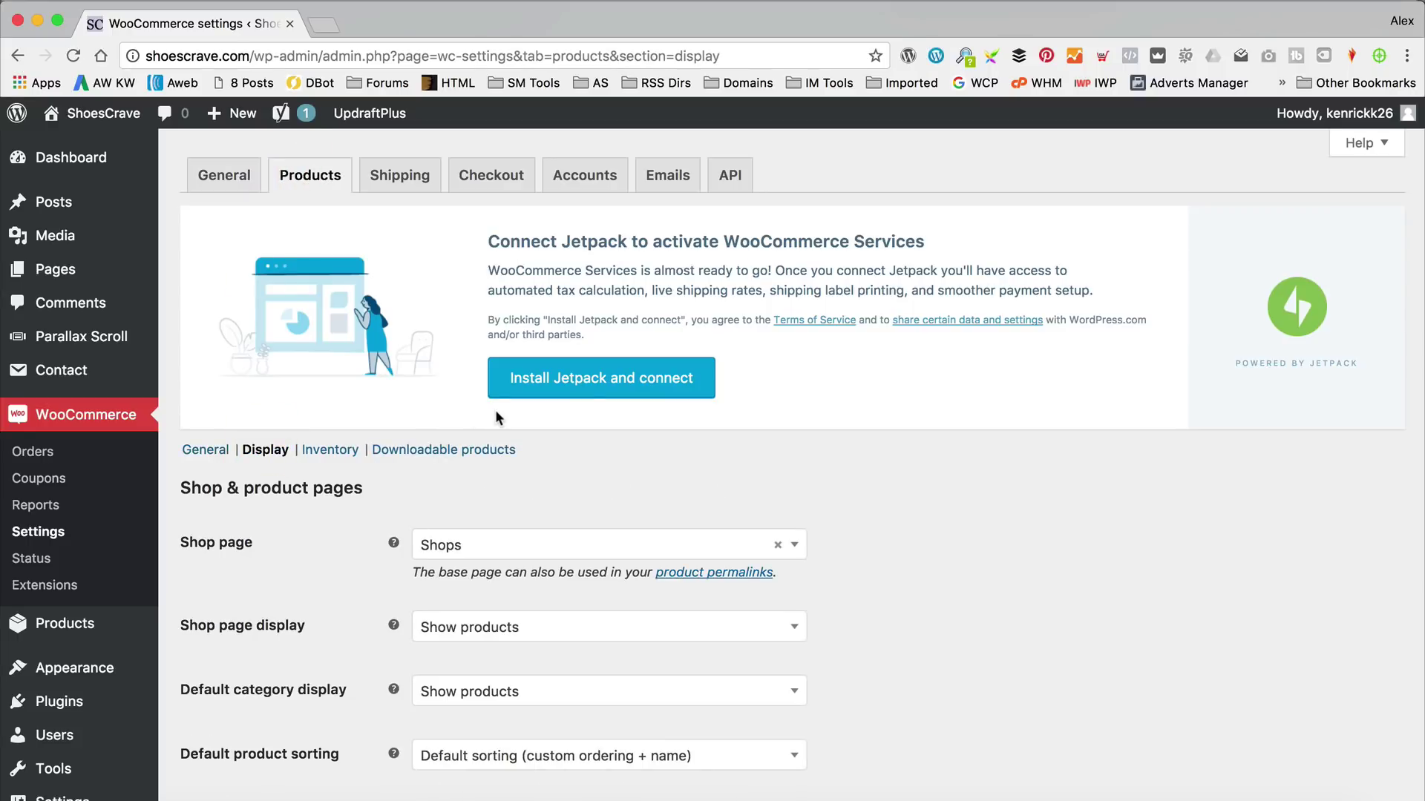
scroll(718, 427, down, 6)
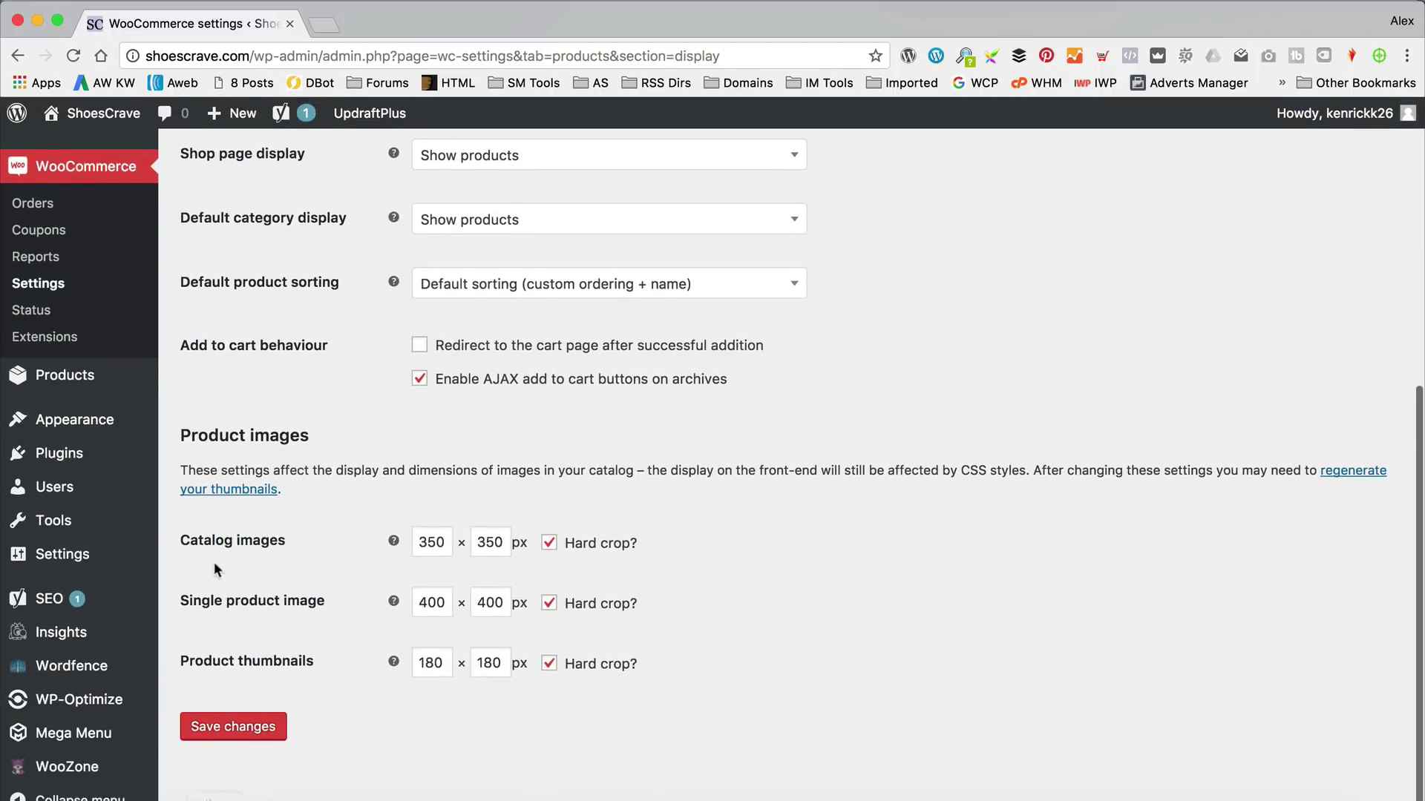
drag(181, 532, 678, 560)
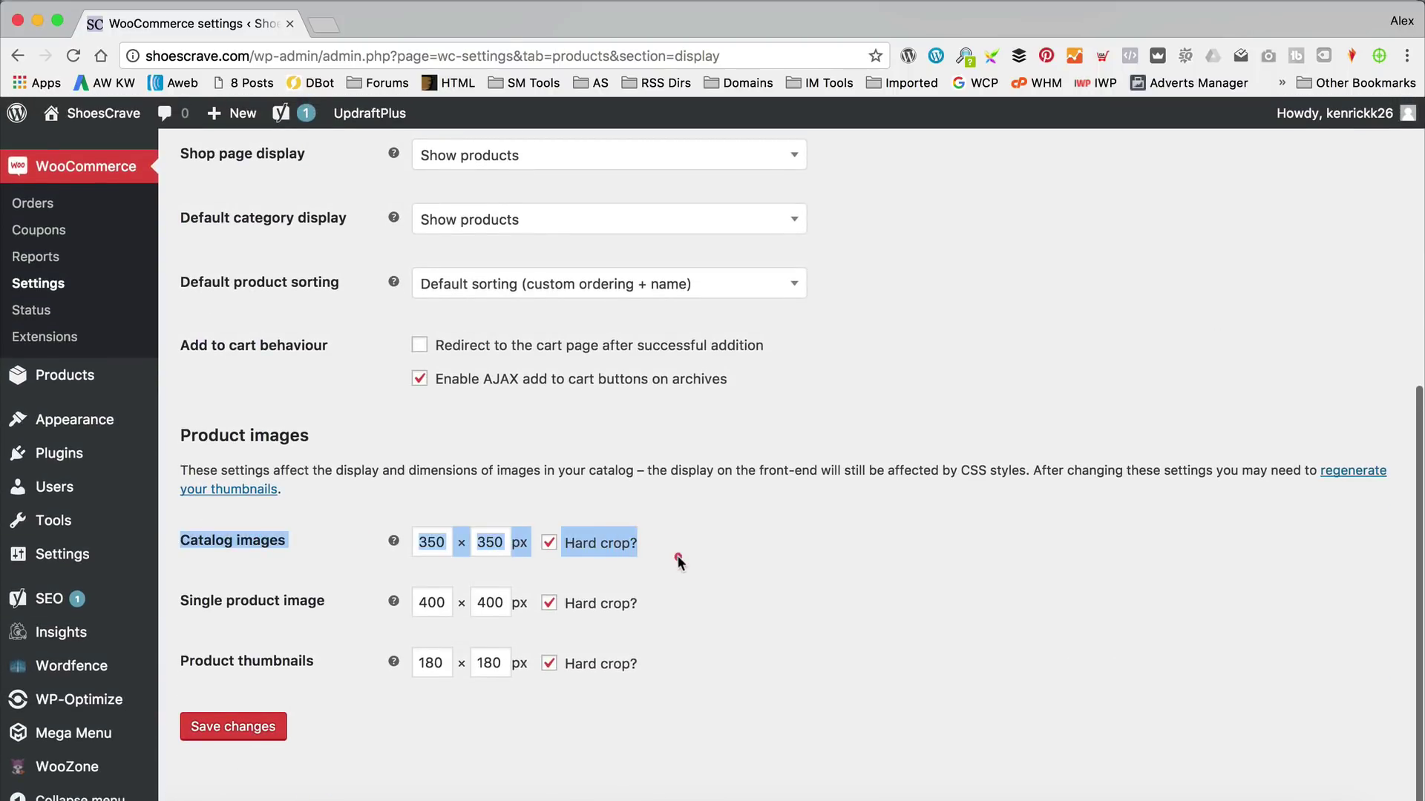
click(678, 557)
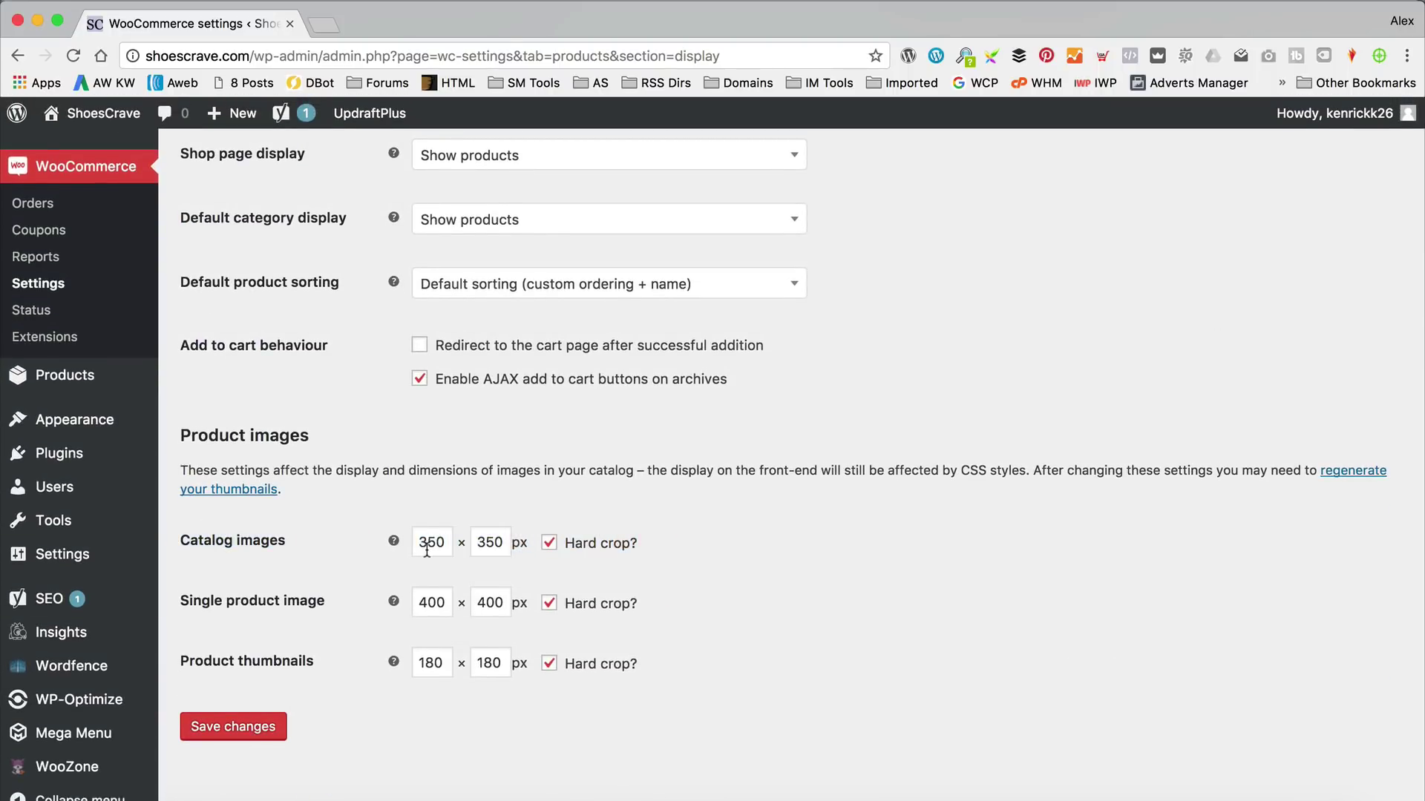
drag(437, 545, 244, 529)
text(230)
key(Tab)
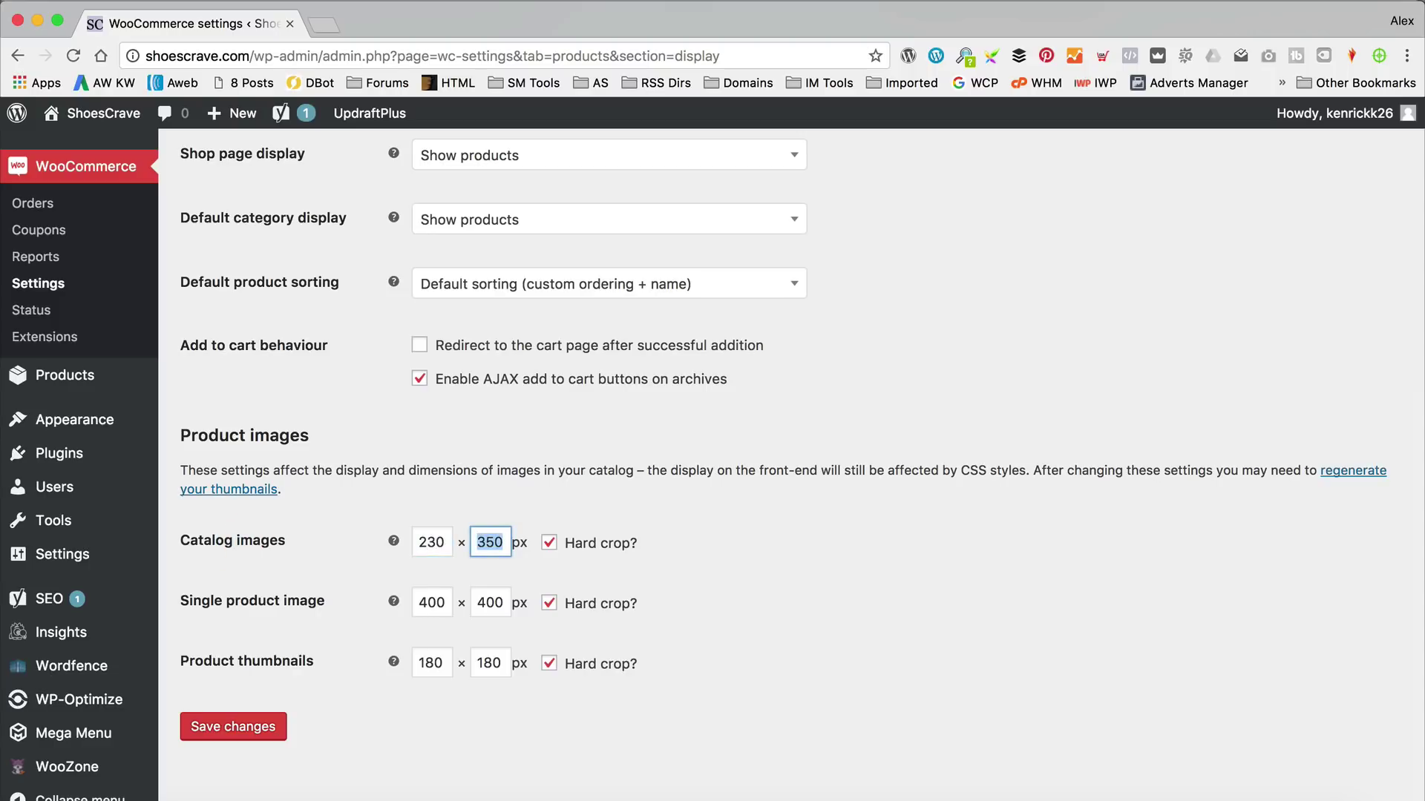
text(186)
click(268, 729)
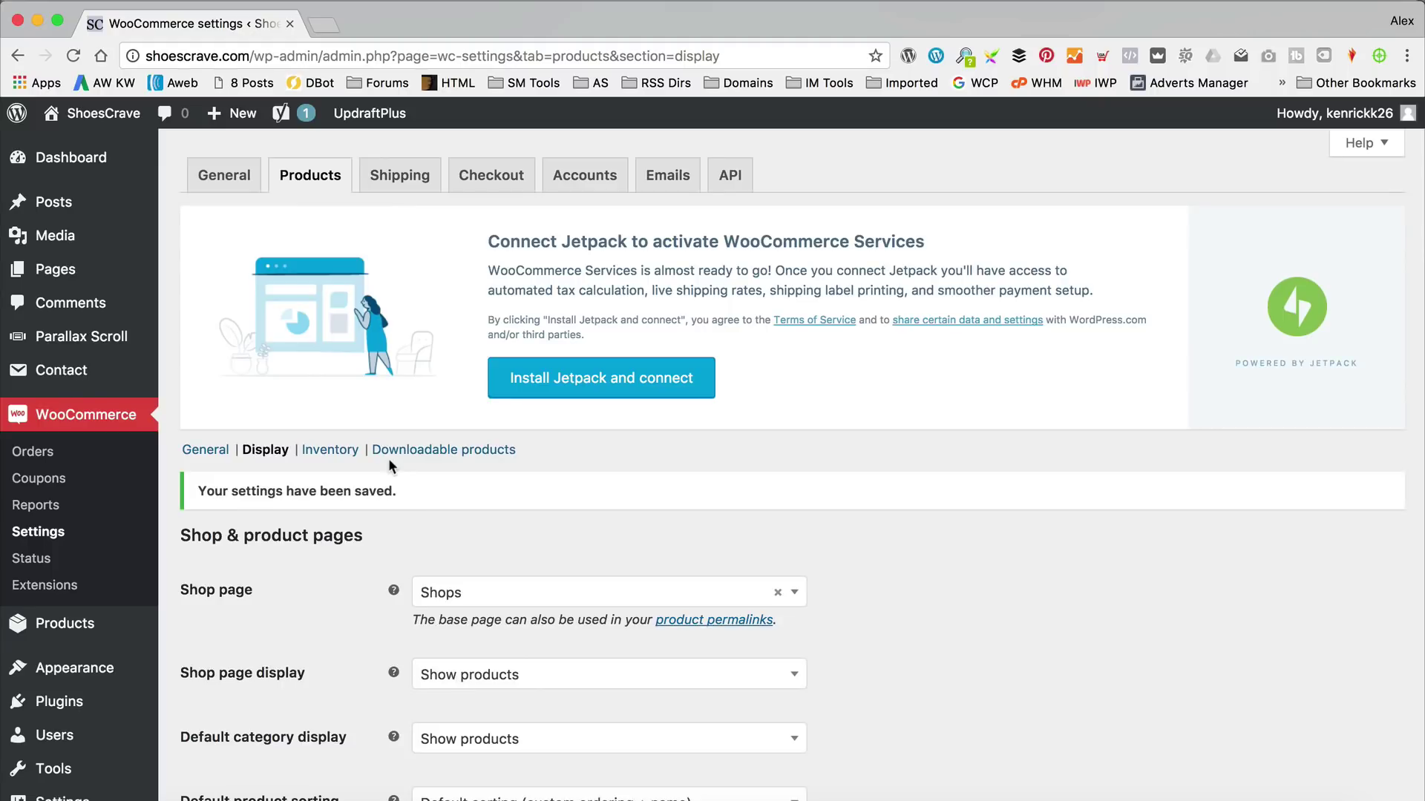
Visit the ShoesCrave storefront from the admin bar and scroll to the New In boot grid
mouse_move(96, 113)
click(111, 149)
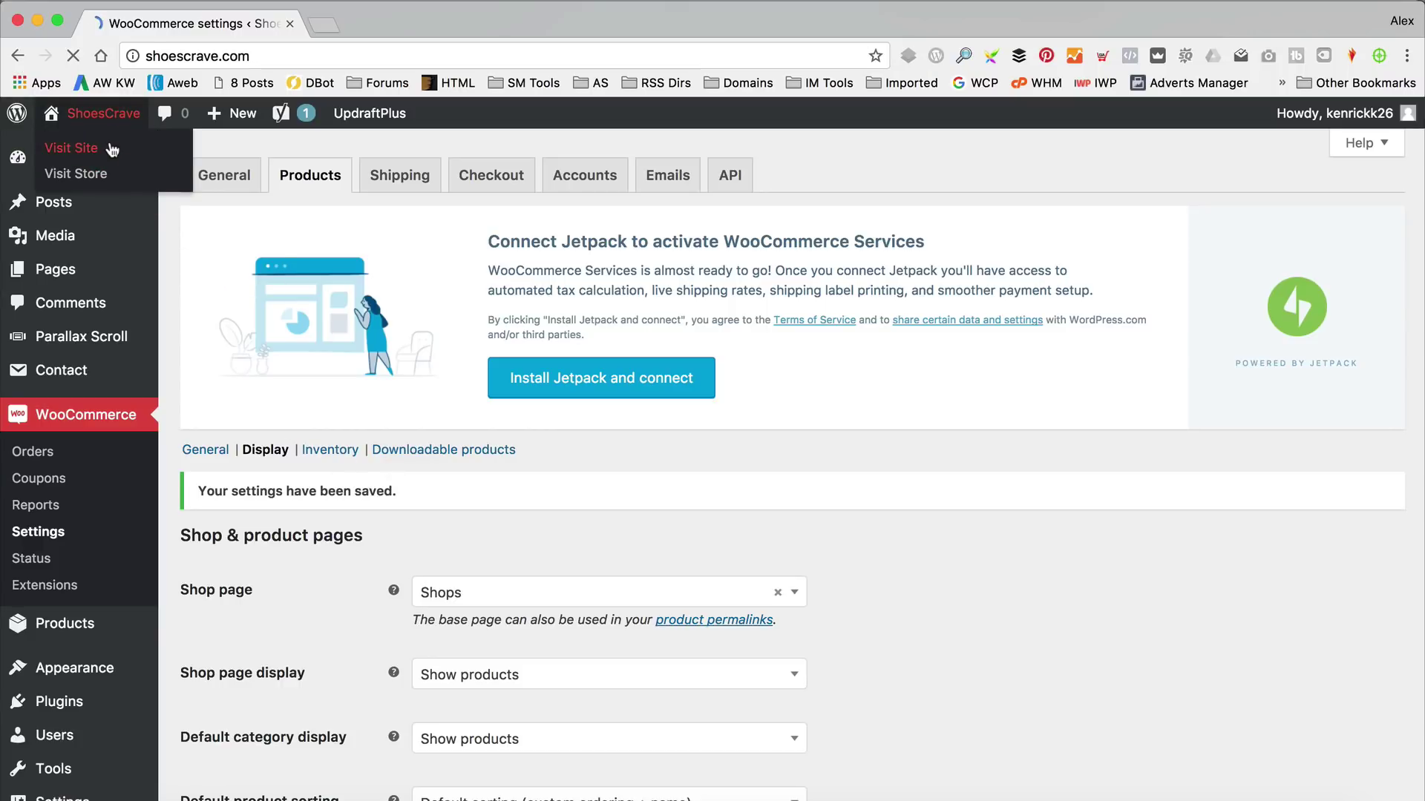
scroll(1203, 337, down, 15)
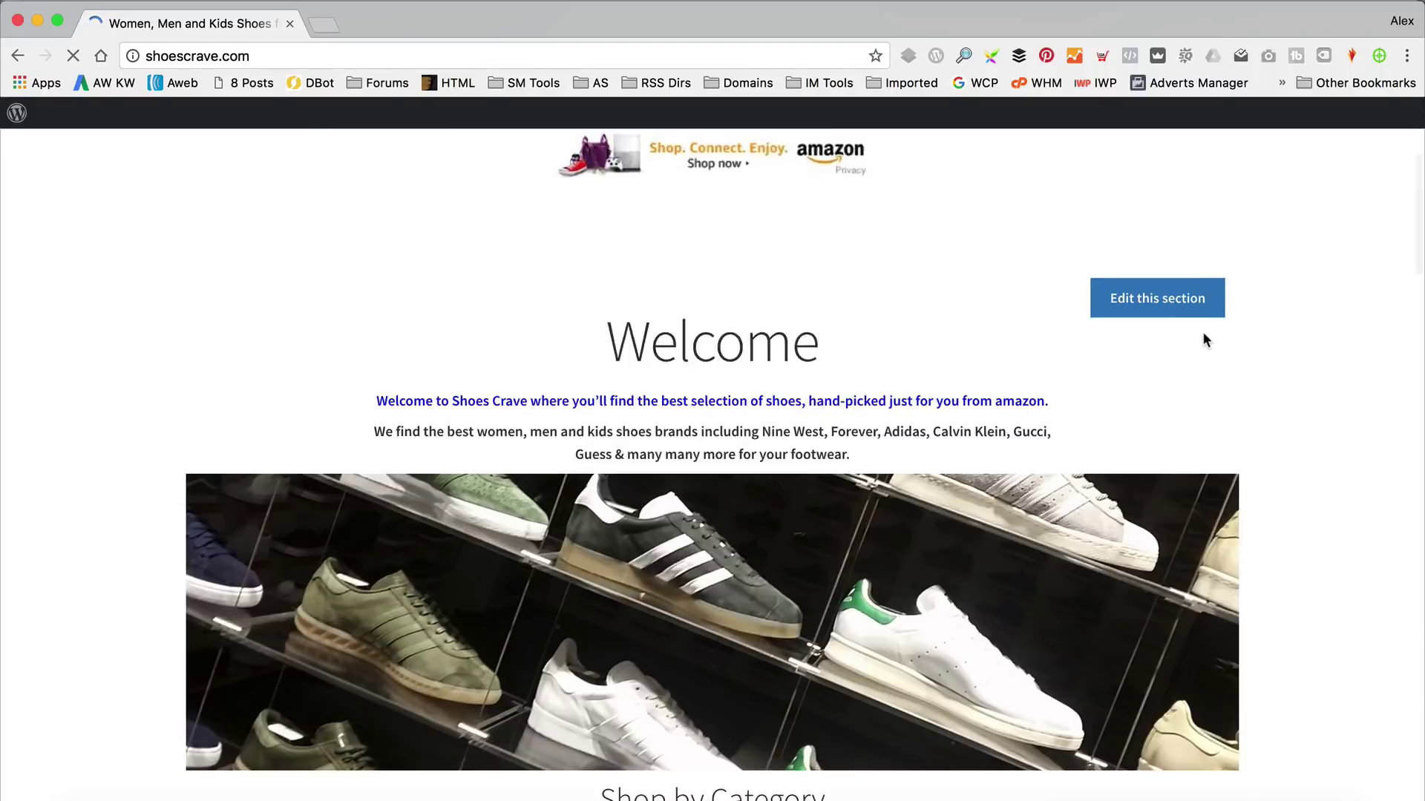
scroll(1205, 342, up, 1)
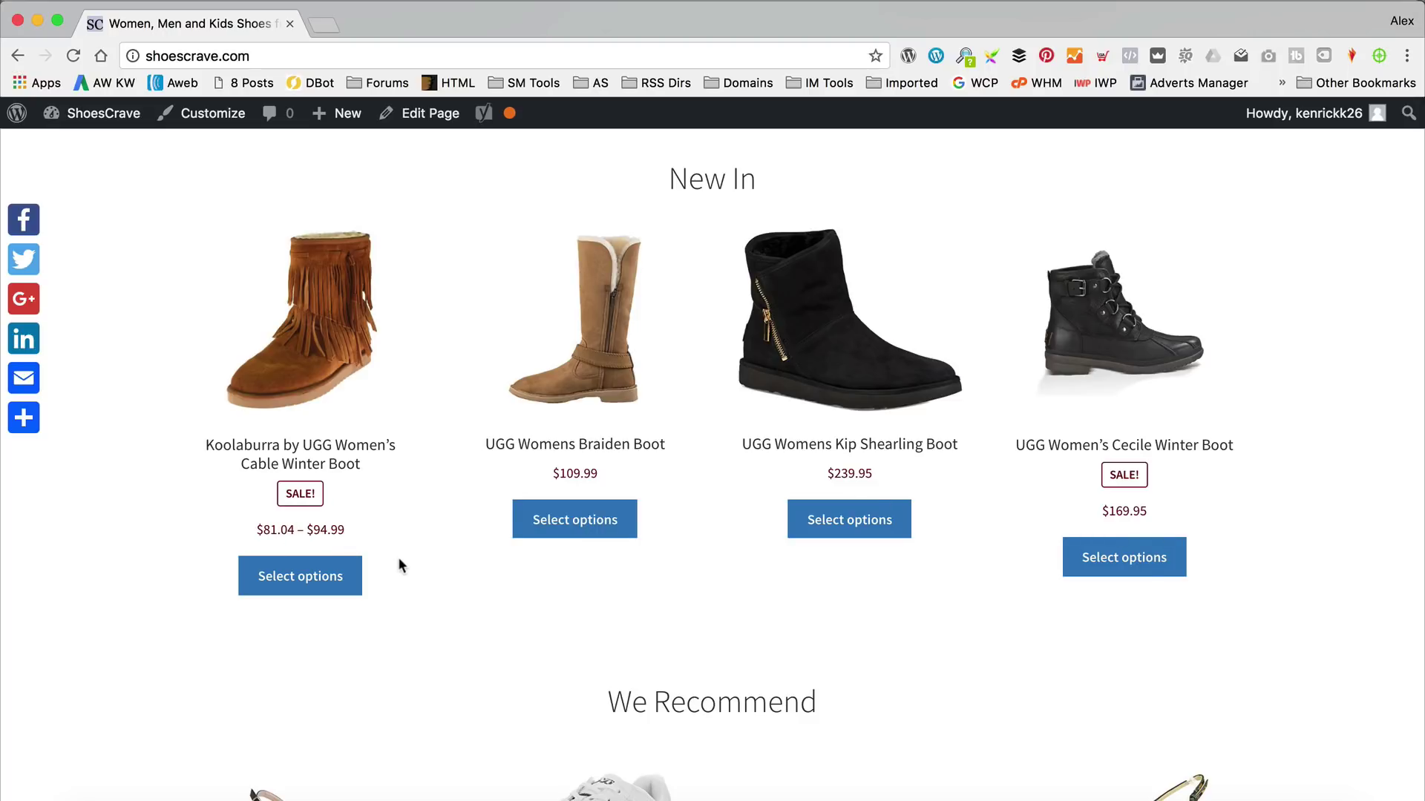
Open DevTools on the storefront and pick the UGG Womens Braiden Boot product link to show its styles
right_click(451, 610)
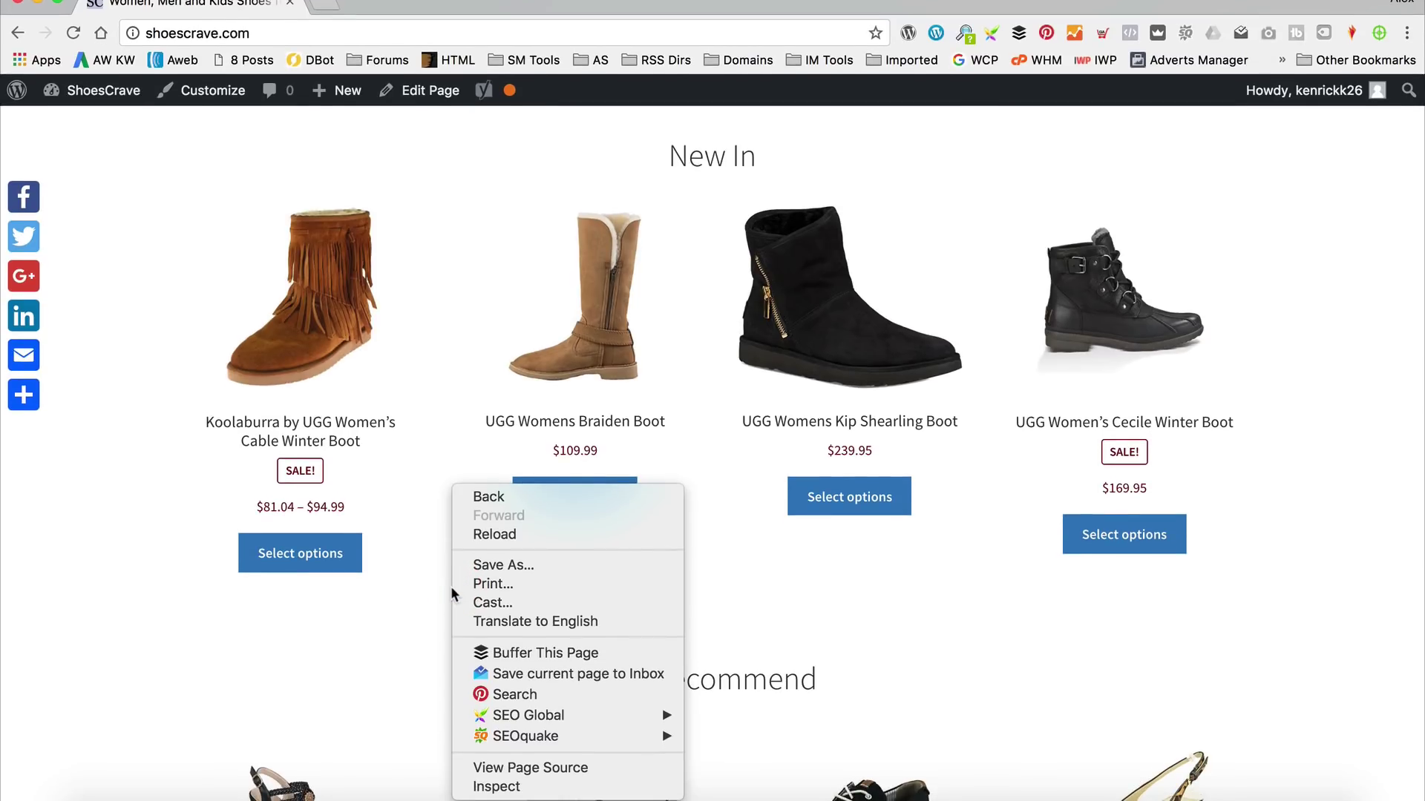
click(546, 786)
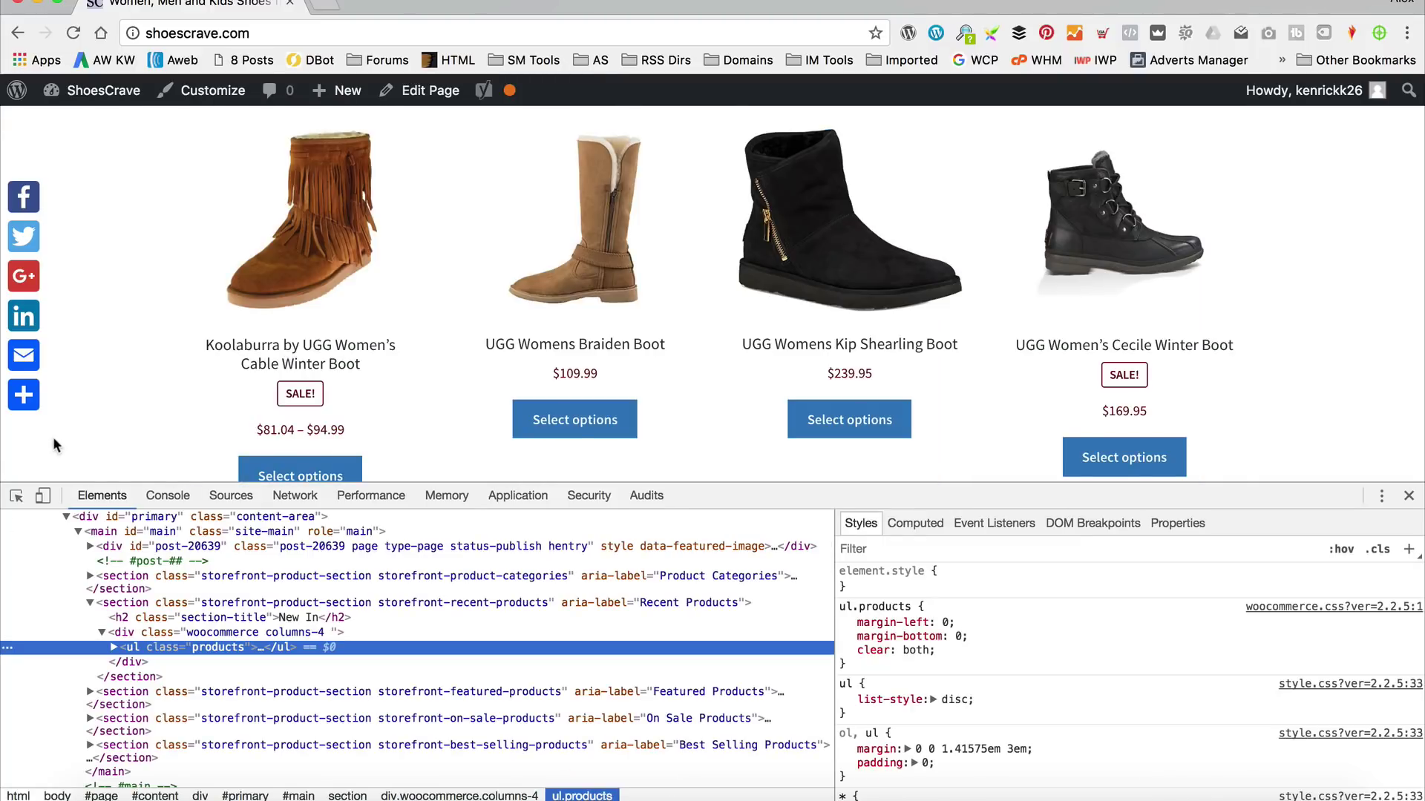
click(16, 496)
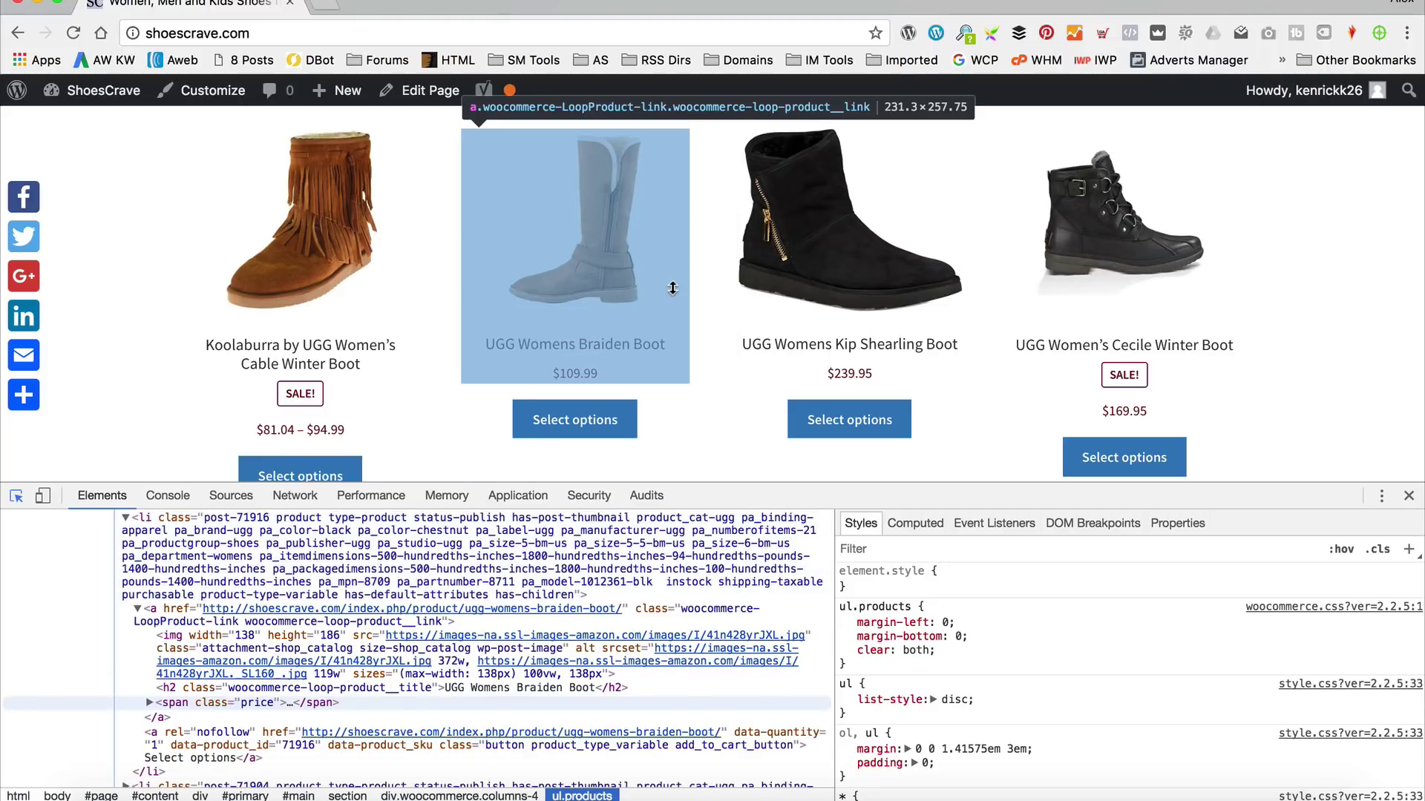
click(657, 330)
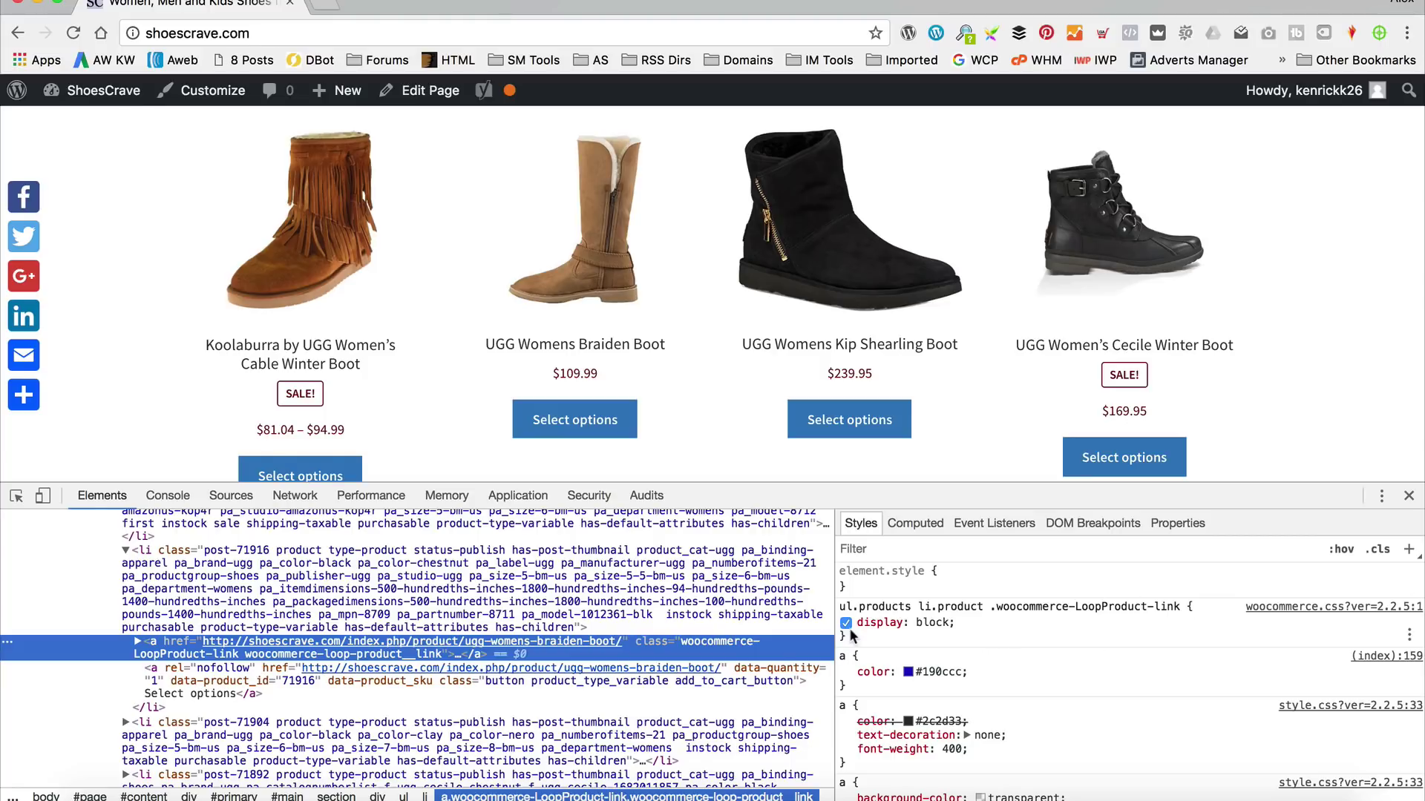
Add a min-height: 200px property to the .woocommerce-LoopProduct-link rule in Styles
click(875, 622)
key(Tab)
key(Tab)
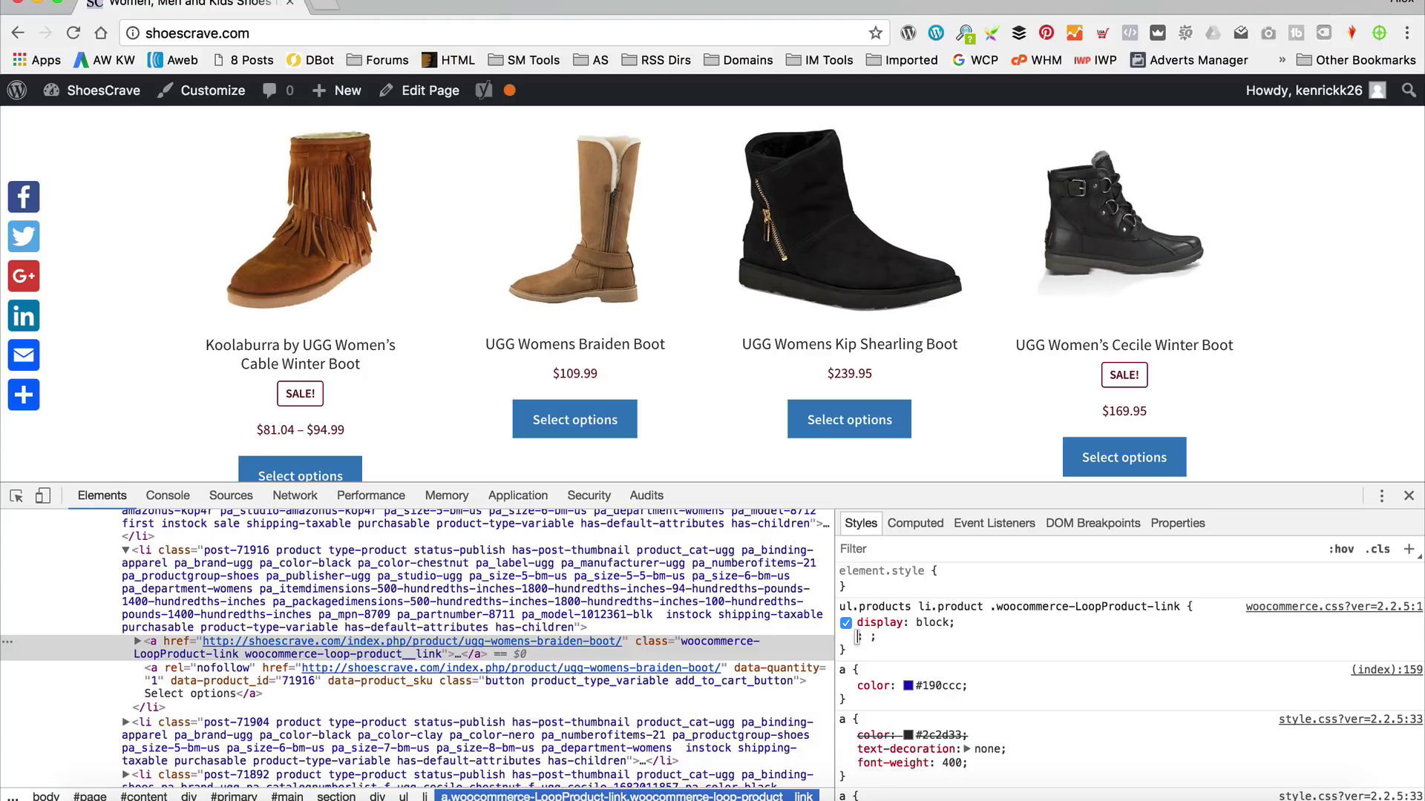
text(MIN)
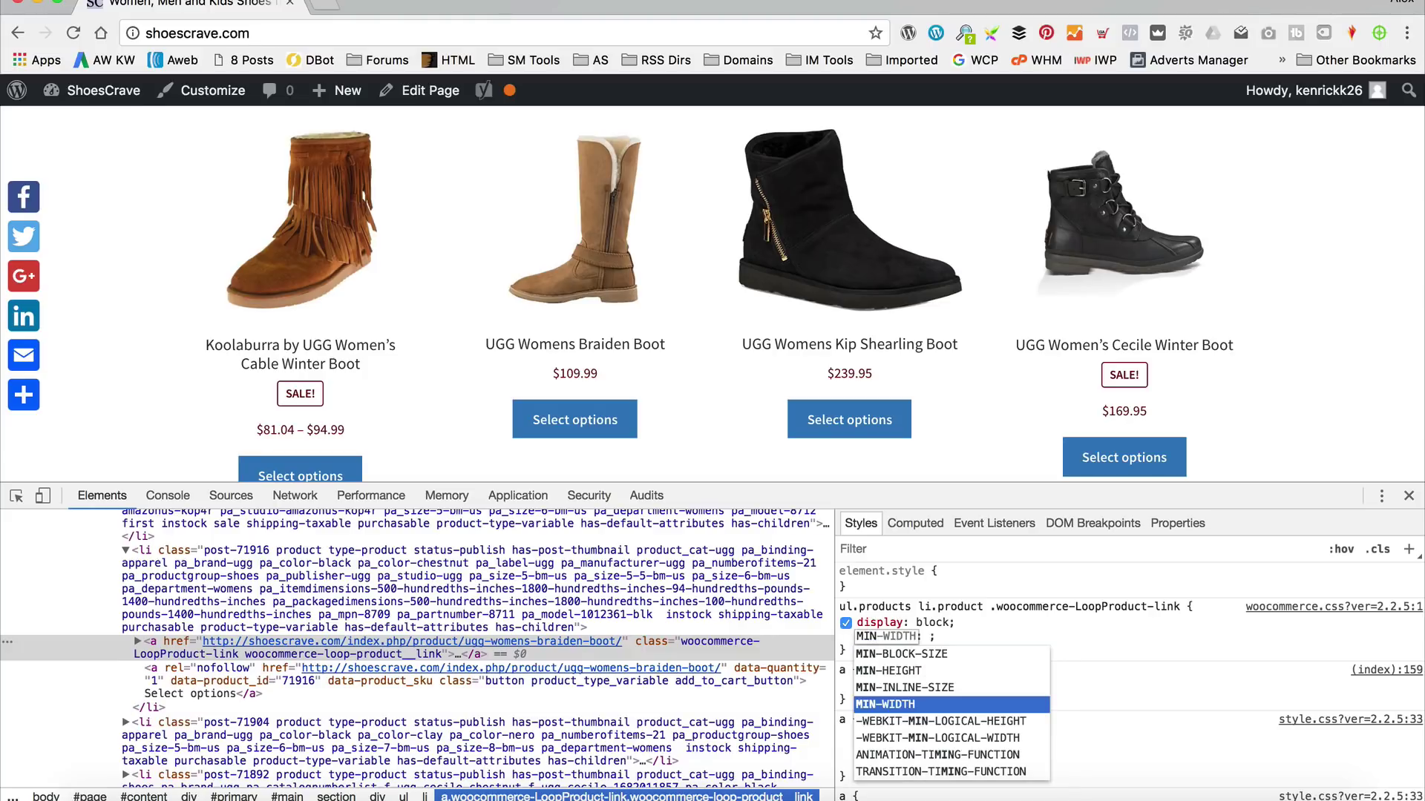
key(BackSpace)
key(BackSpace)
key(BackSpace)
text(mi)
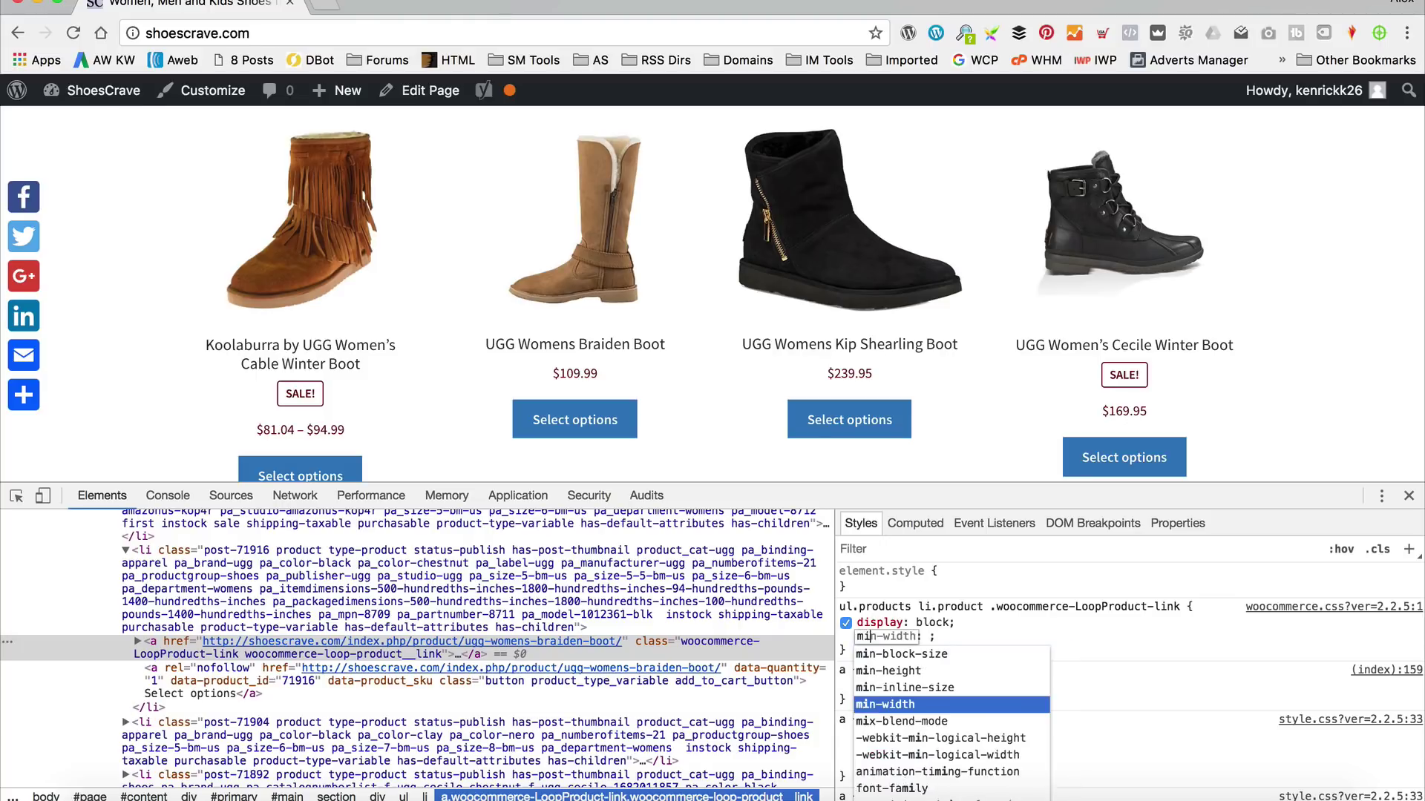
text(n-height)
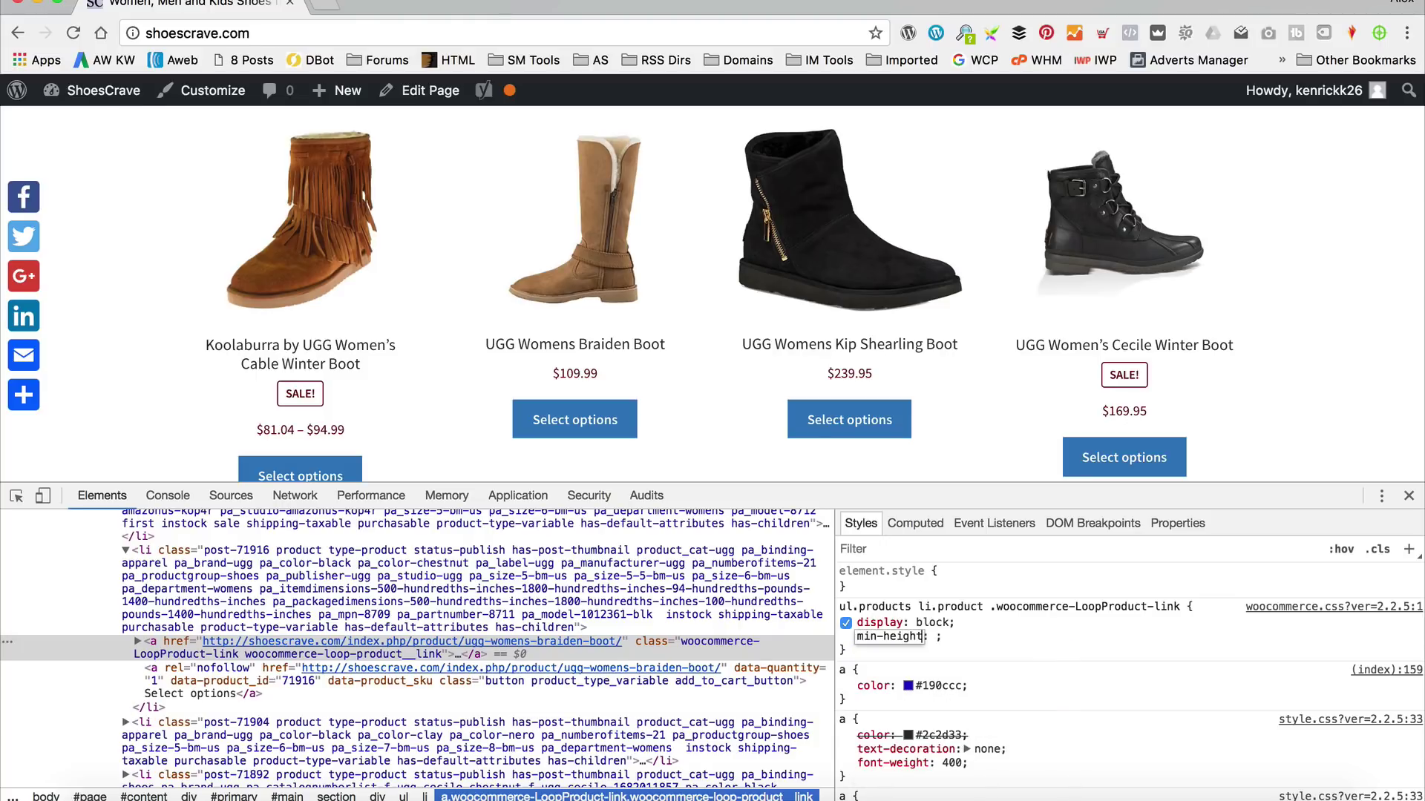
key(Tab)
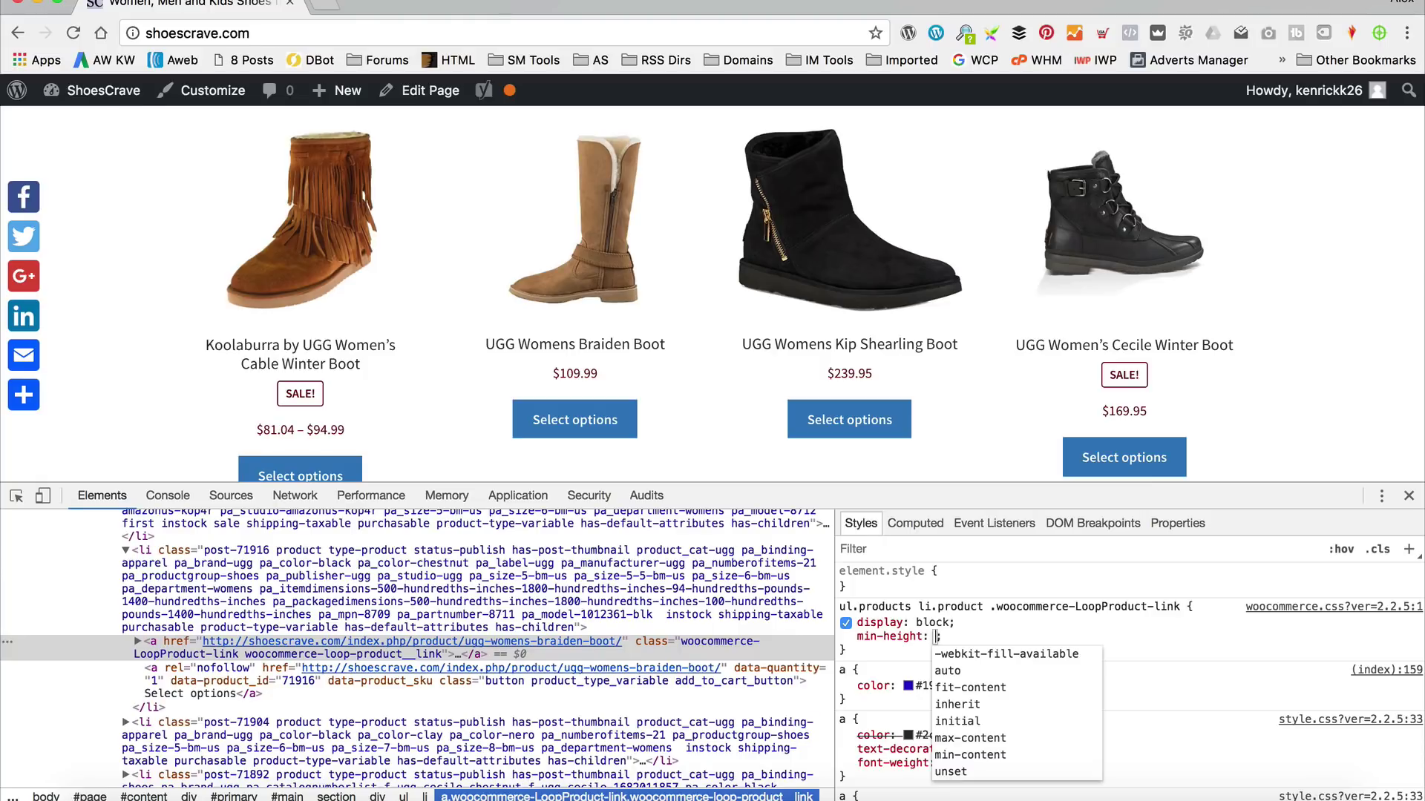
text(200px)
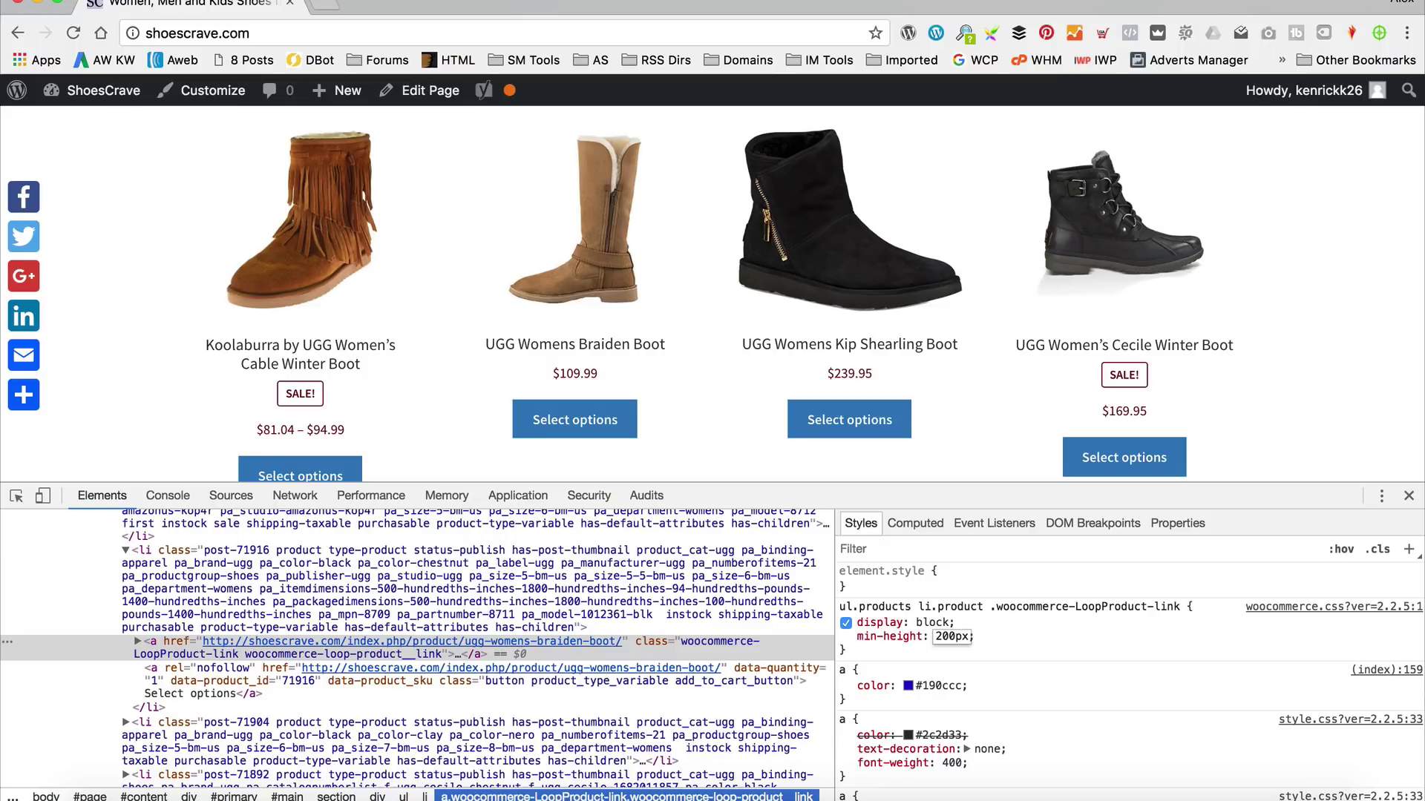
Adjust the minimum height, testing nearby values, and settle on 320px so the buttons align
key(BackSpace)
text(3)
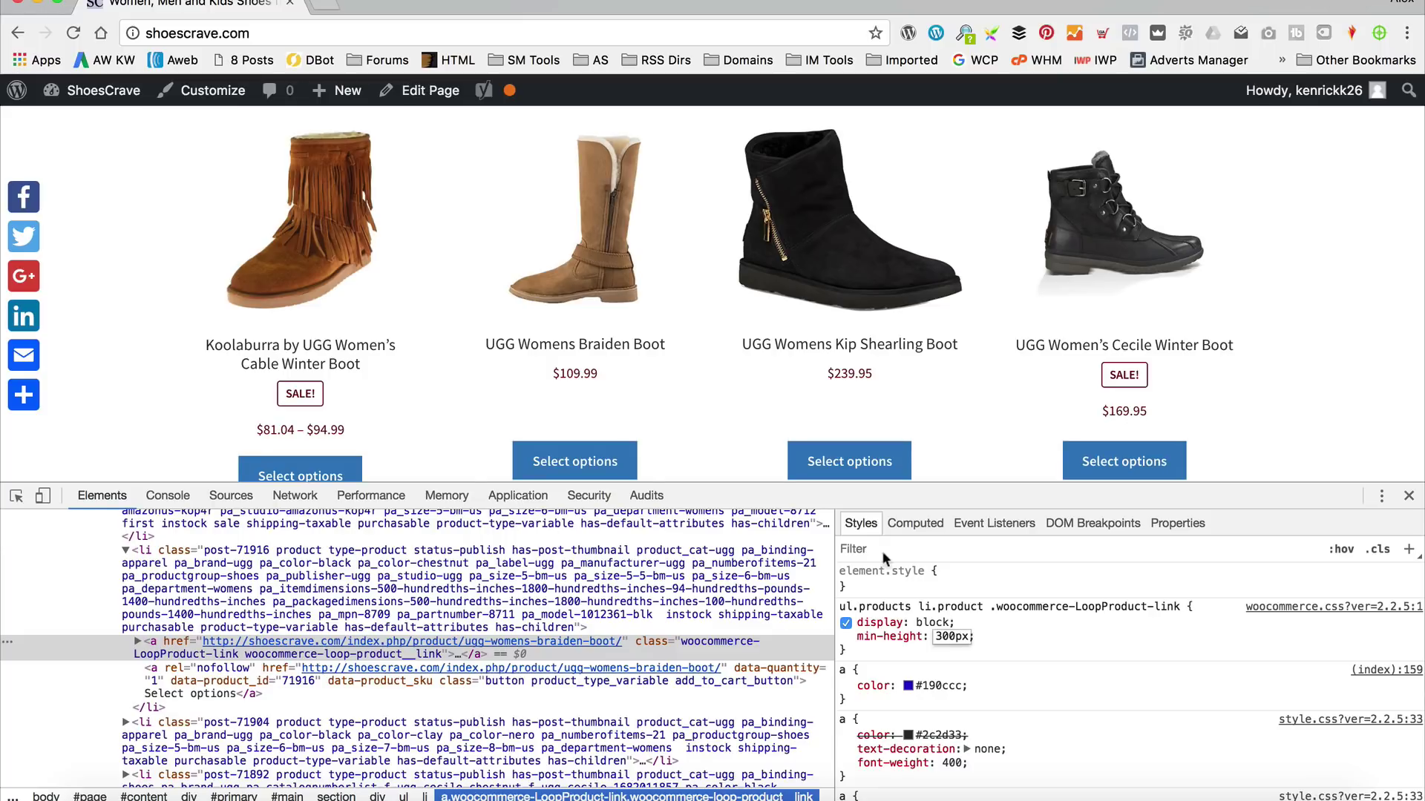
scroll(919, 336, down, 3)
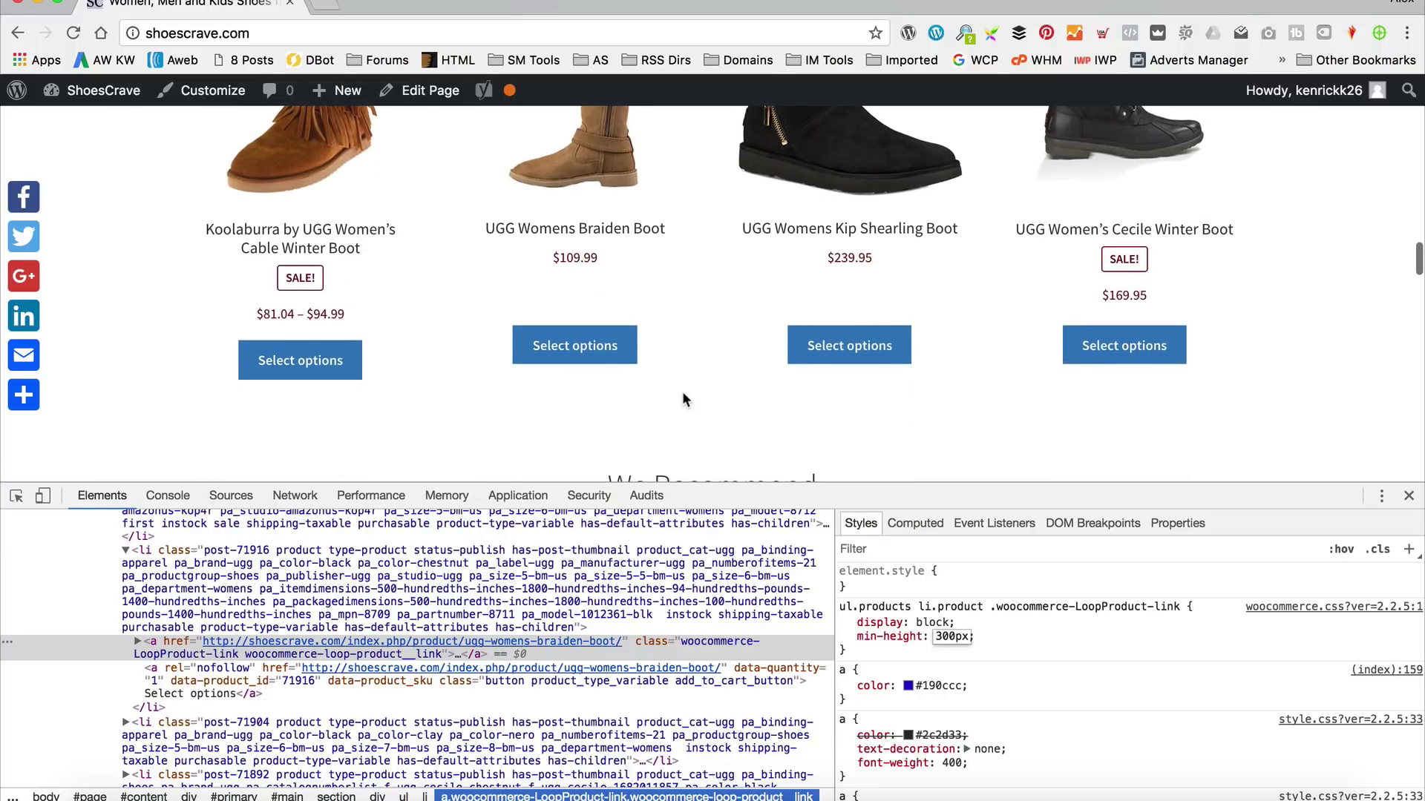
key(BackSpace)
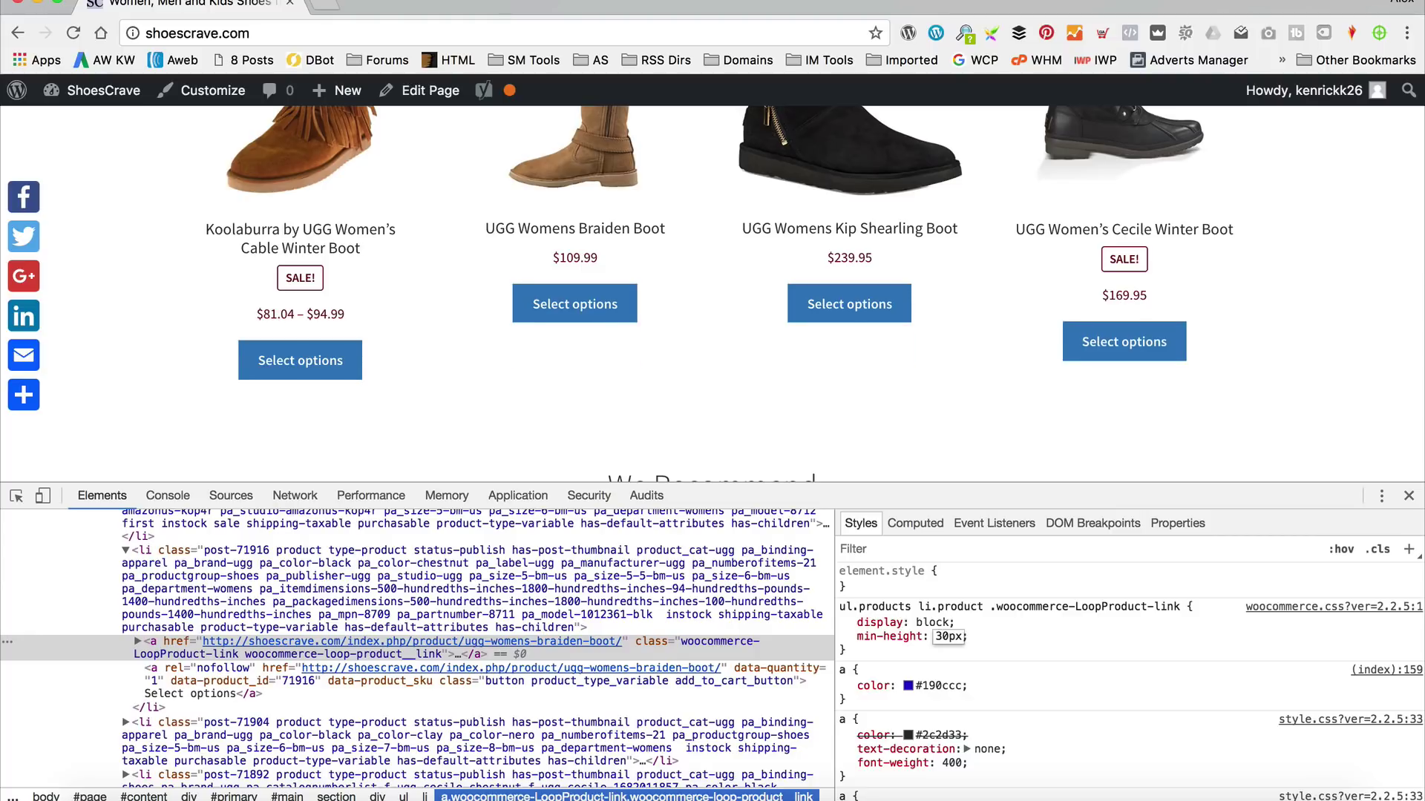
text(2)
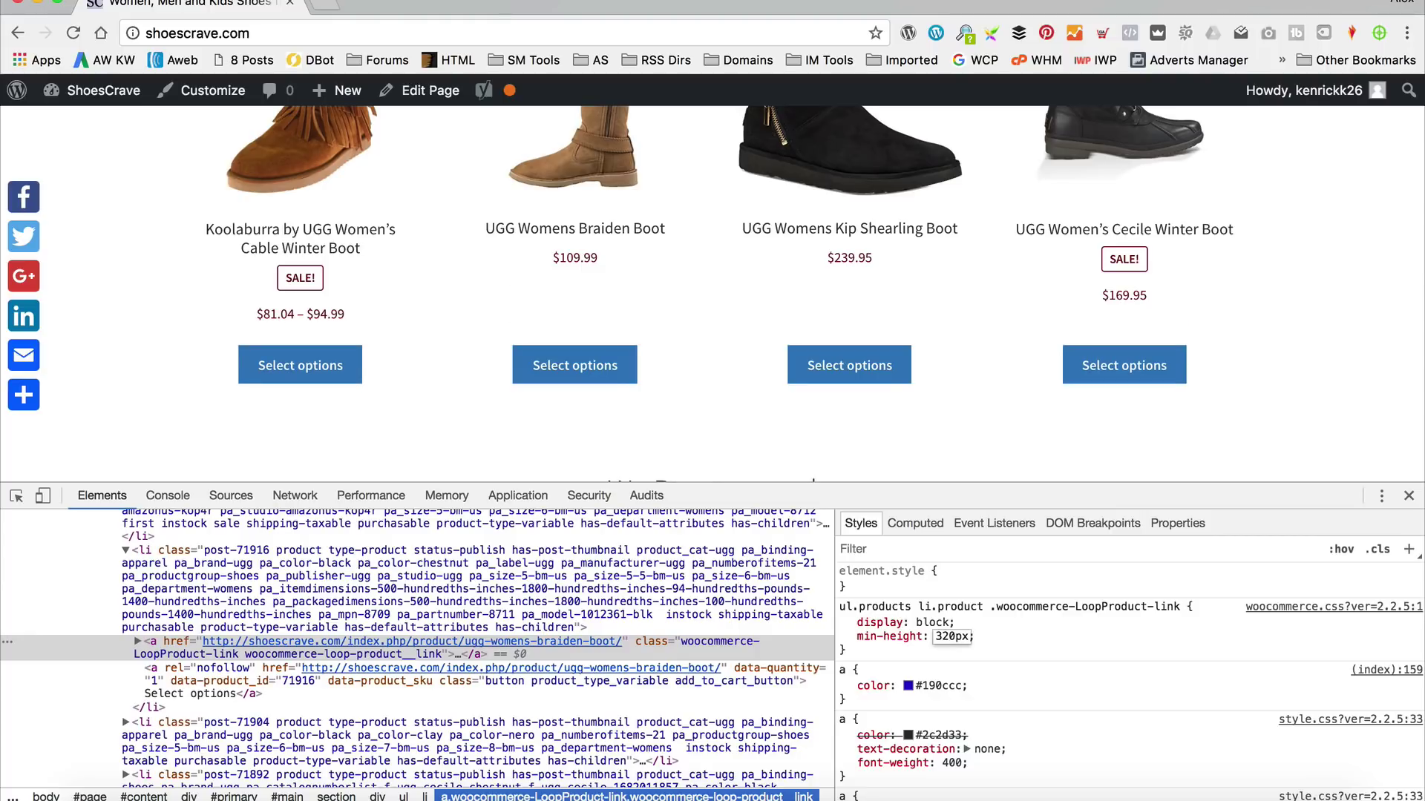
key(BackSpace)
text(1)
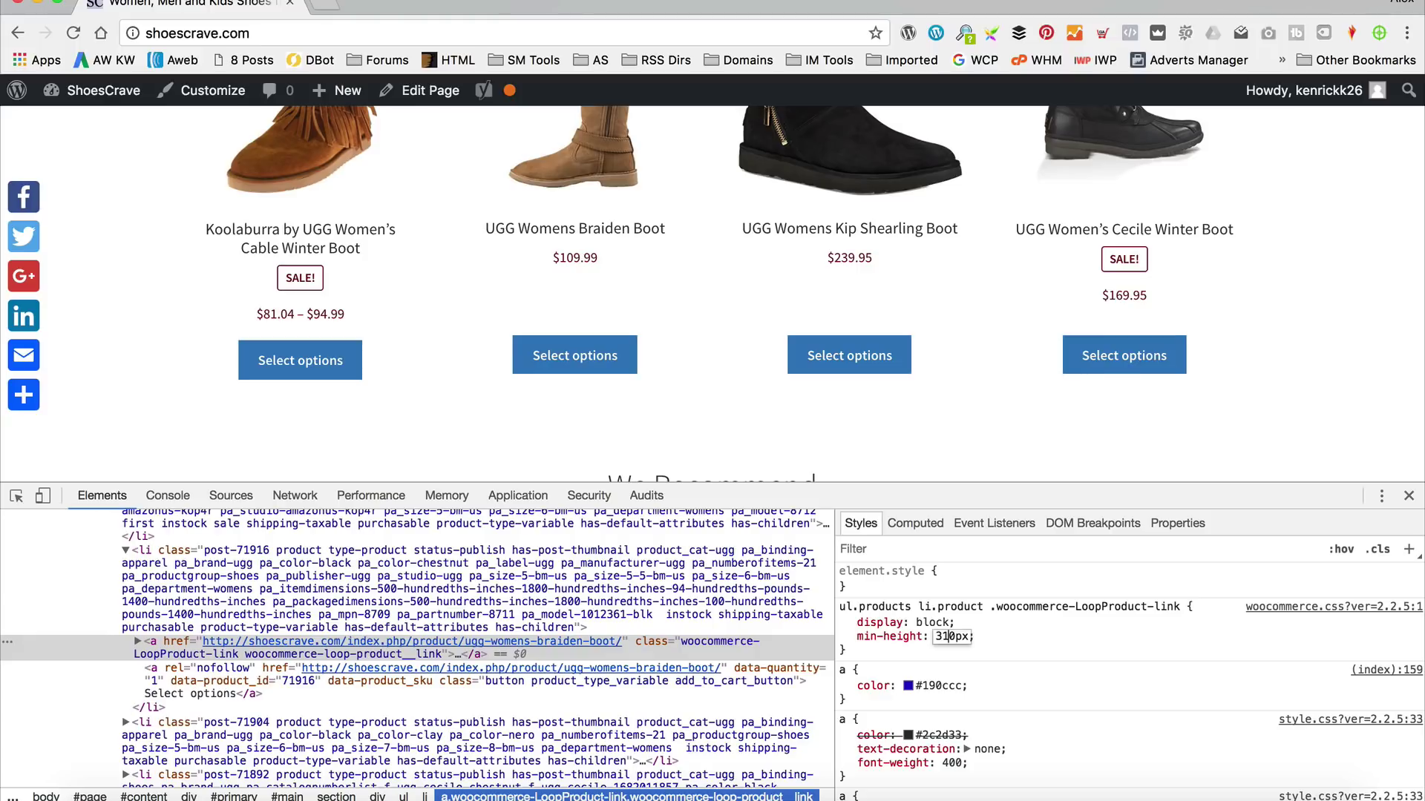
key(BackSpace)
text(1)
key(BackSpace)
text(1)
key(BackSpace)
text(2)
click(1352, 380)
Select the whole product-link rule with min-height: 320px for copying
scroll(1353, 380, up, 3)
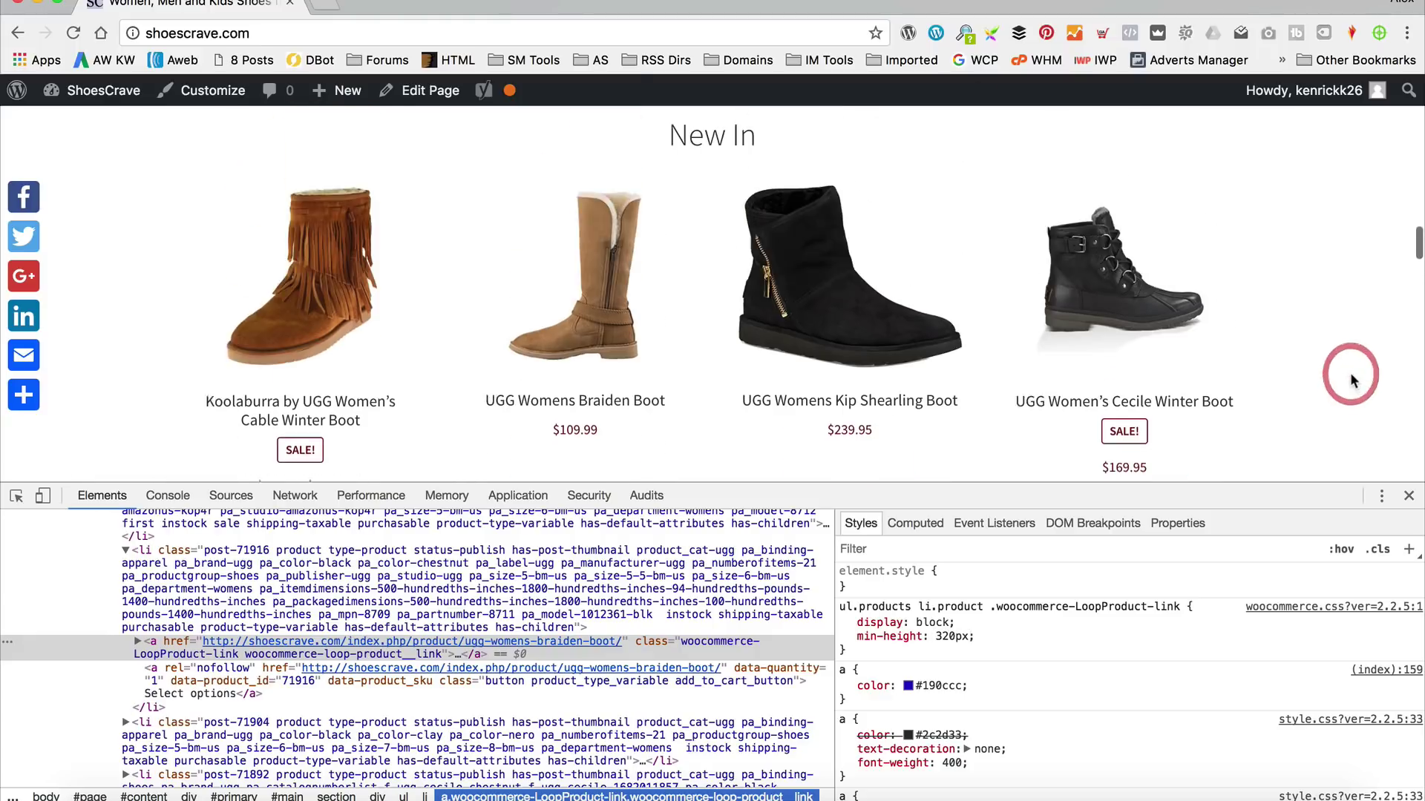
scroll(1352, 380, down, 3)
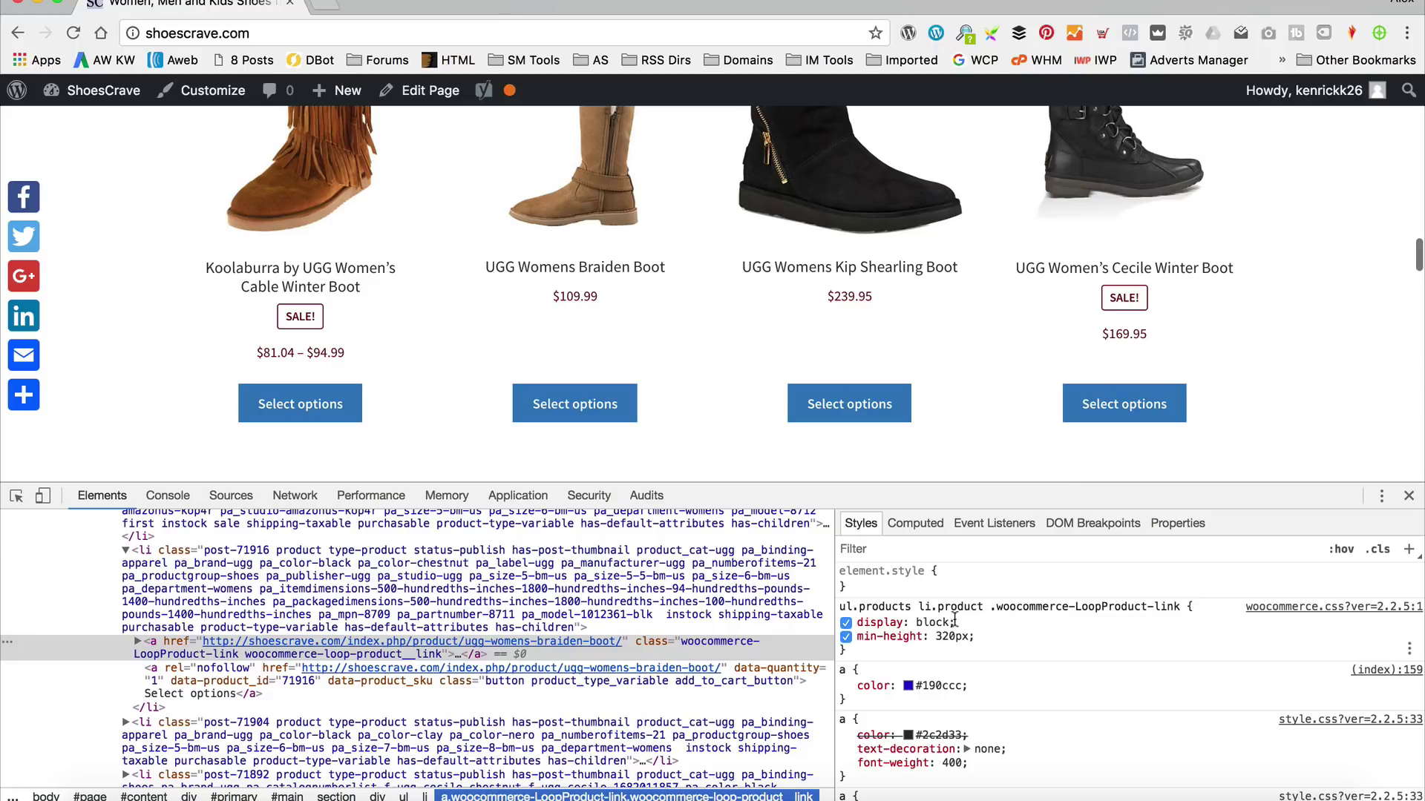
drag(870, 650, 839, 606)
key(ctrl+c)
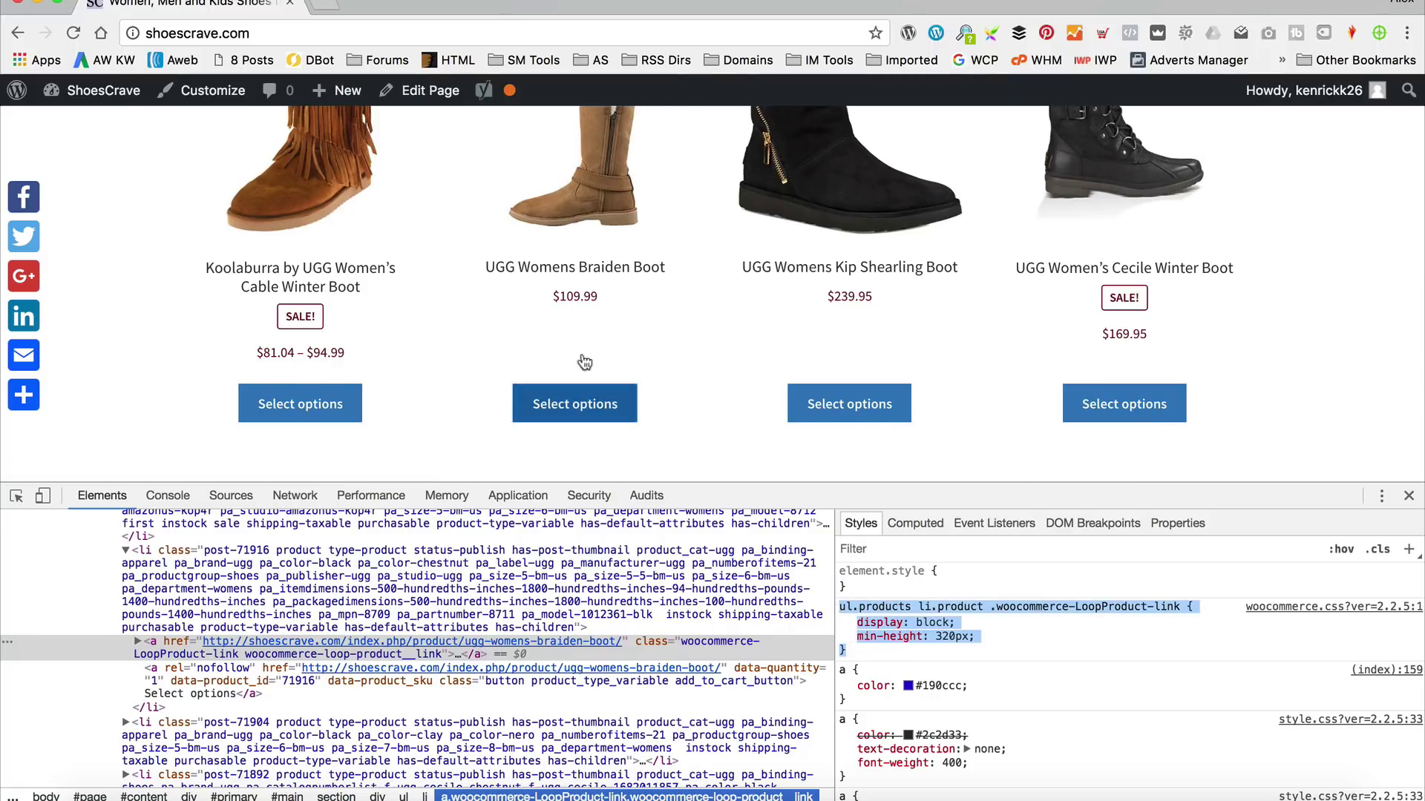
Paste the min-height product-link rule at the end of Customizer's Additional CSS and publish it
click(195, 95)
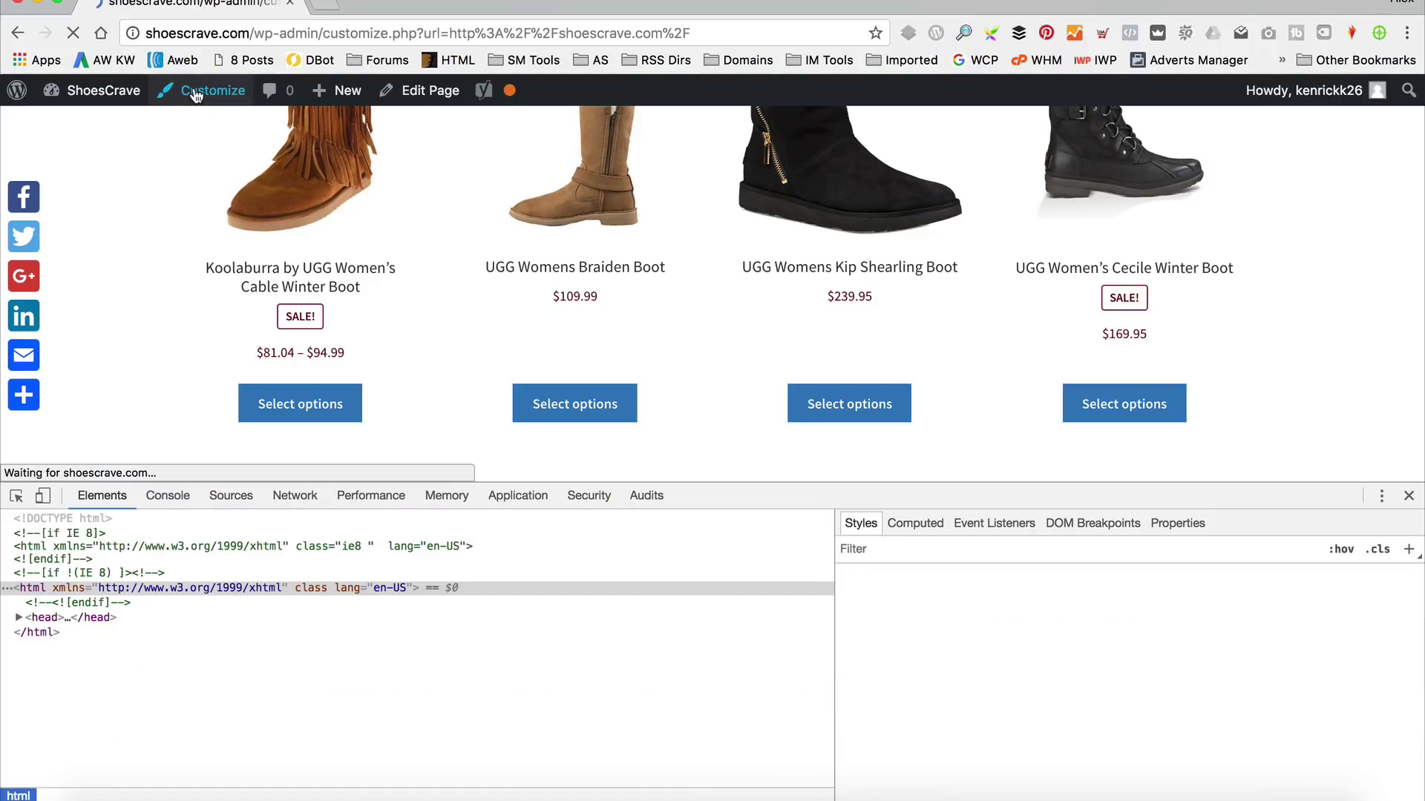
scroll(209, 251, down, 5)
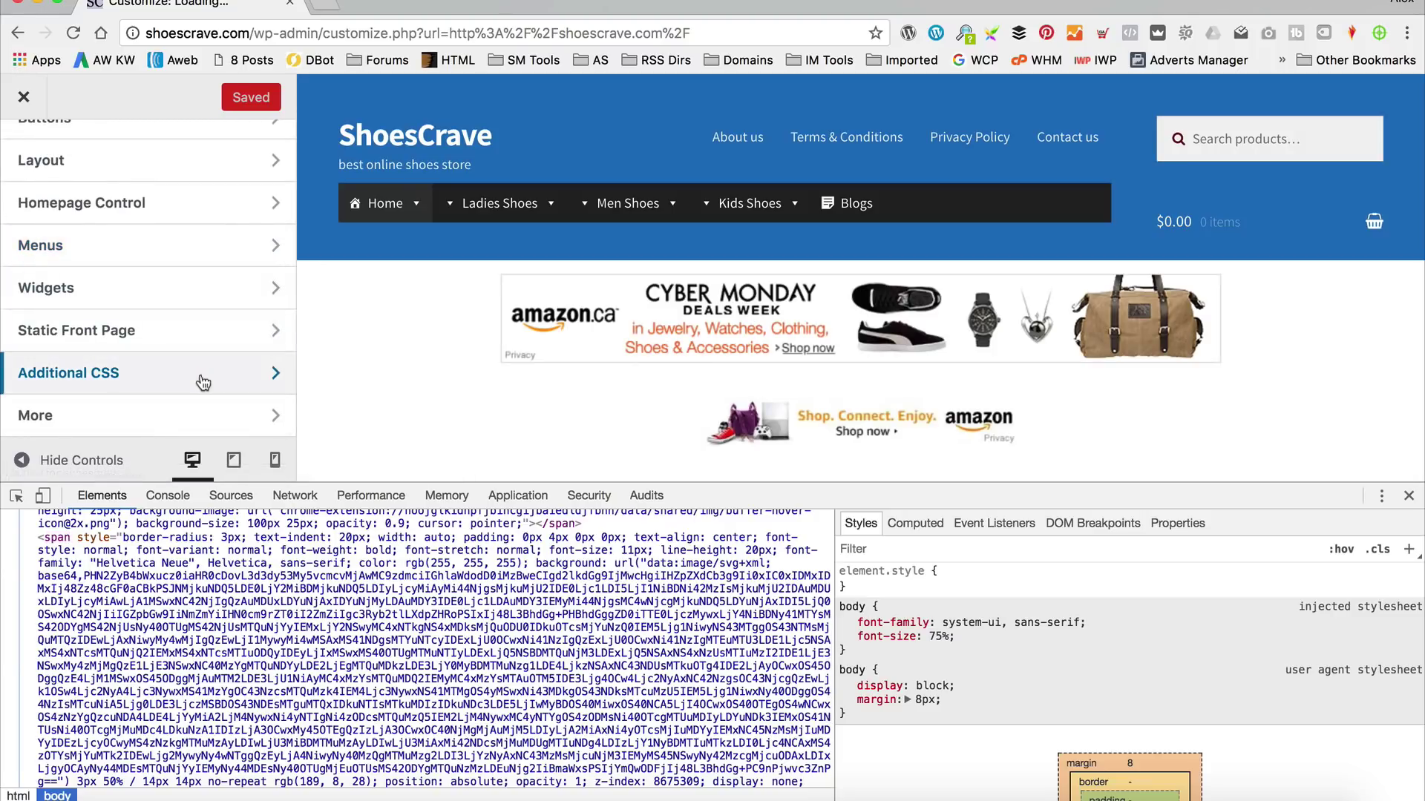
click(202, 383)
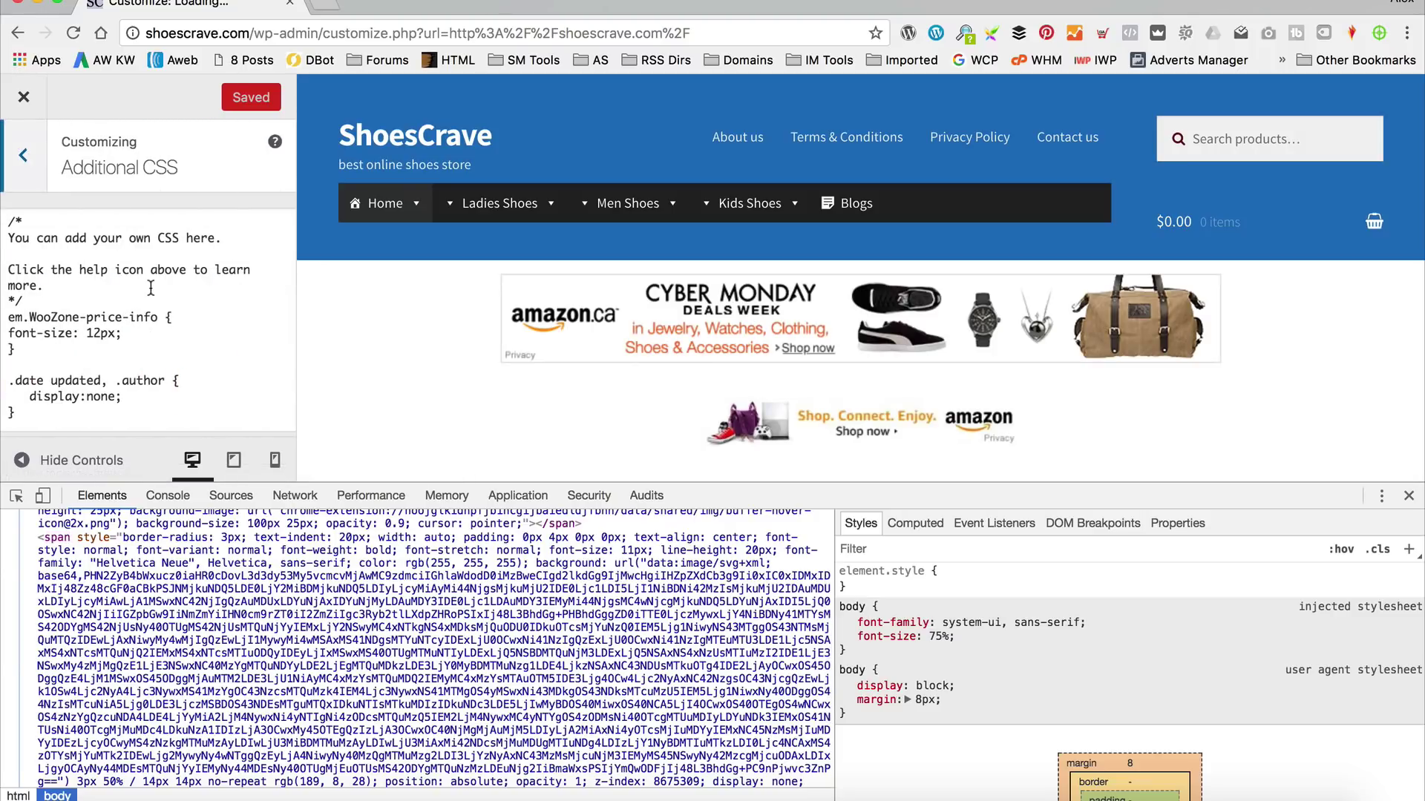
click(65, 420)
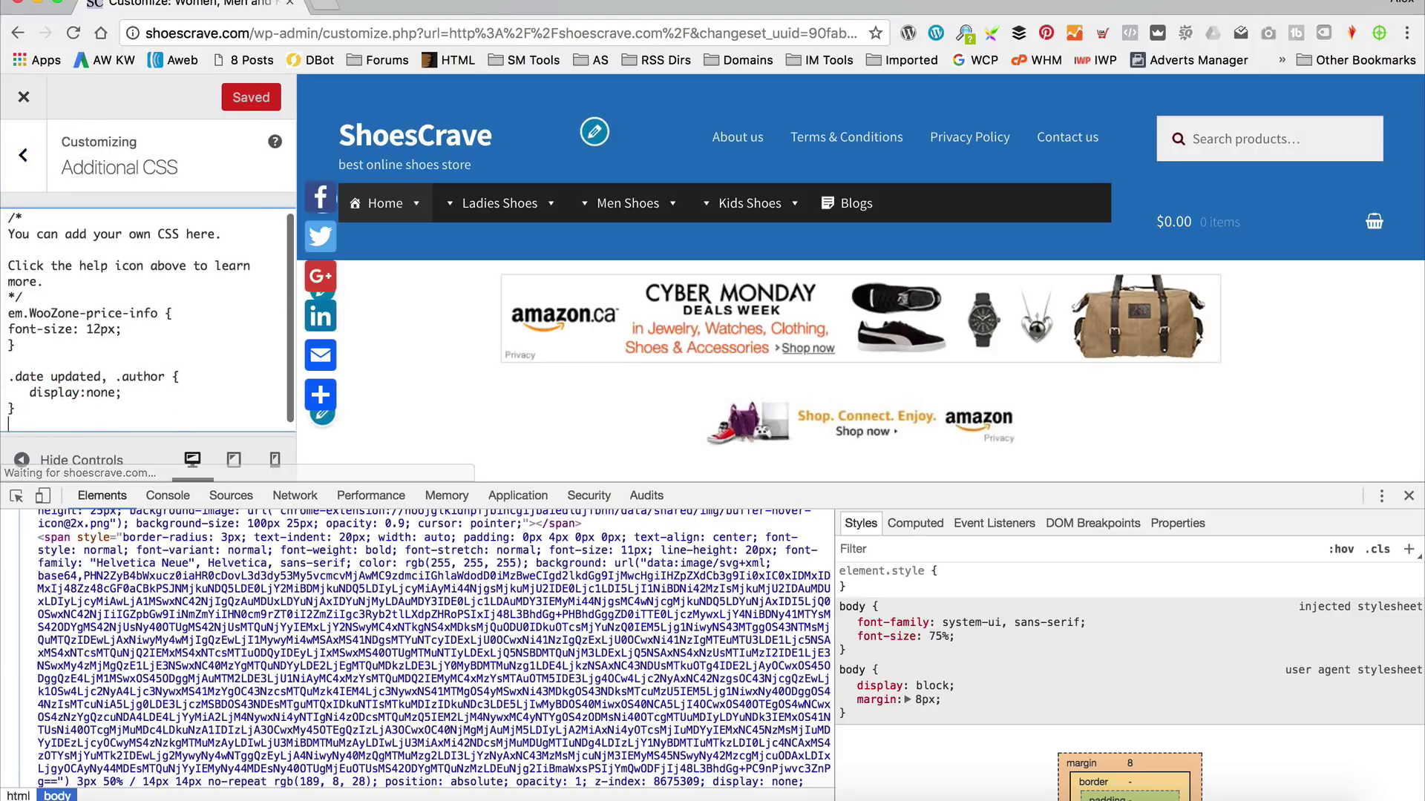
key(ctrl+v)
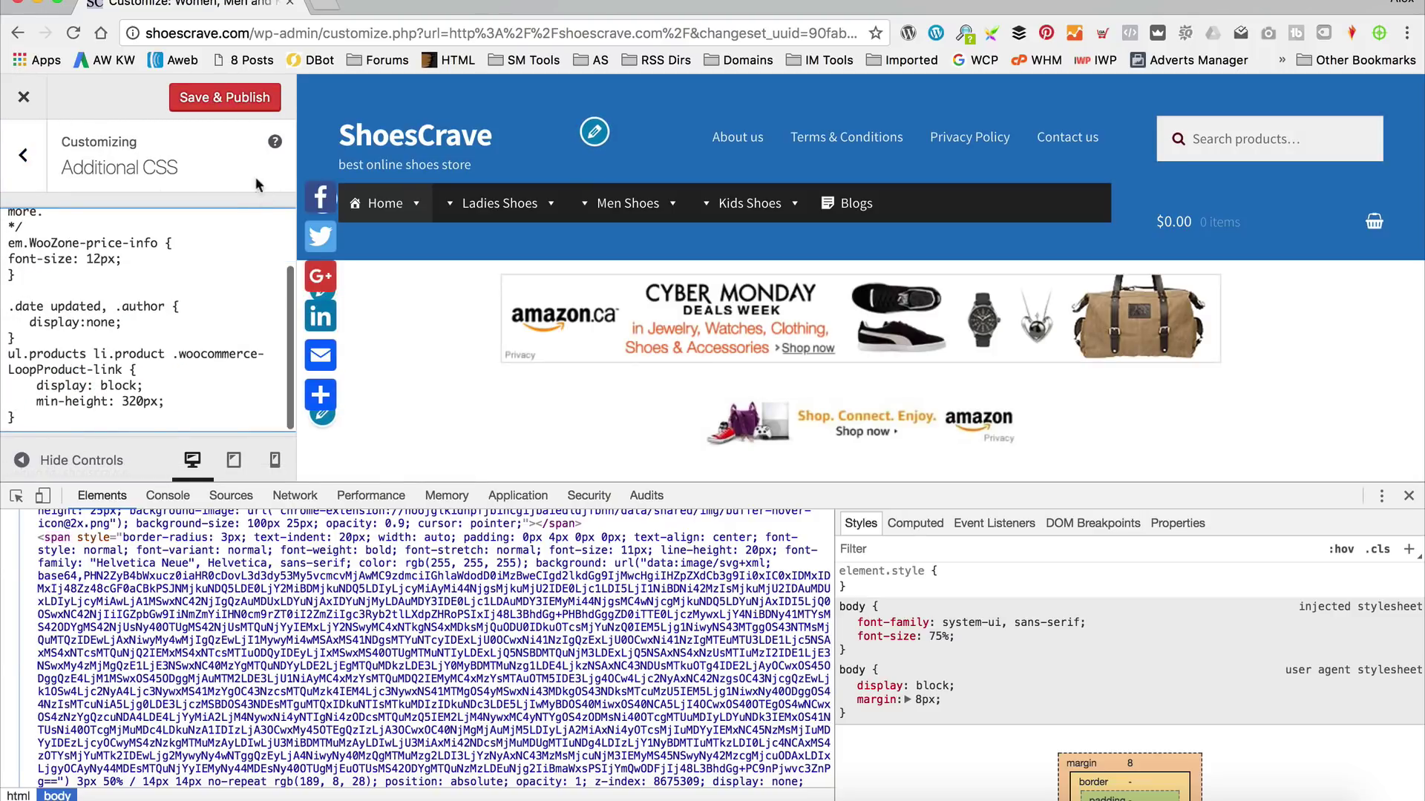
click(230, 97)
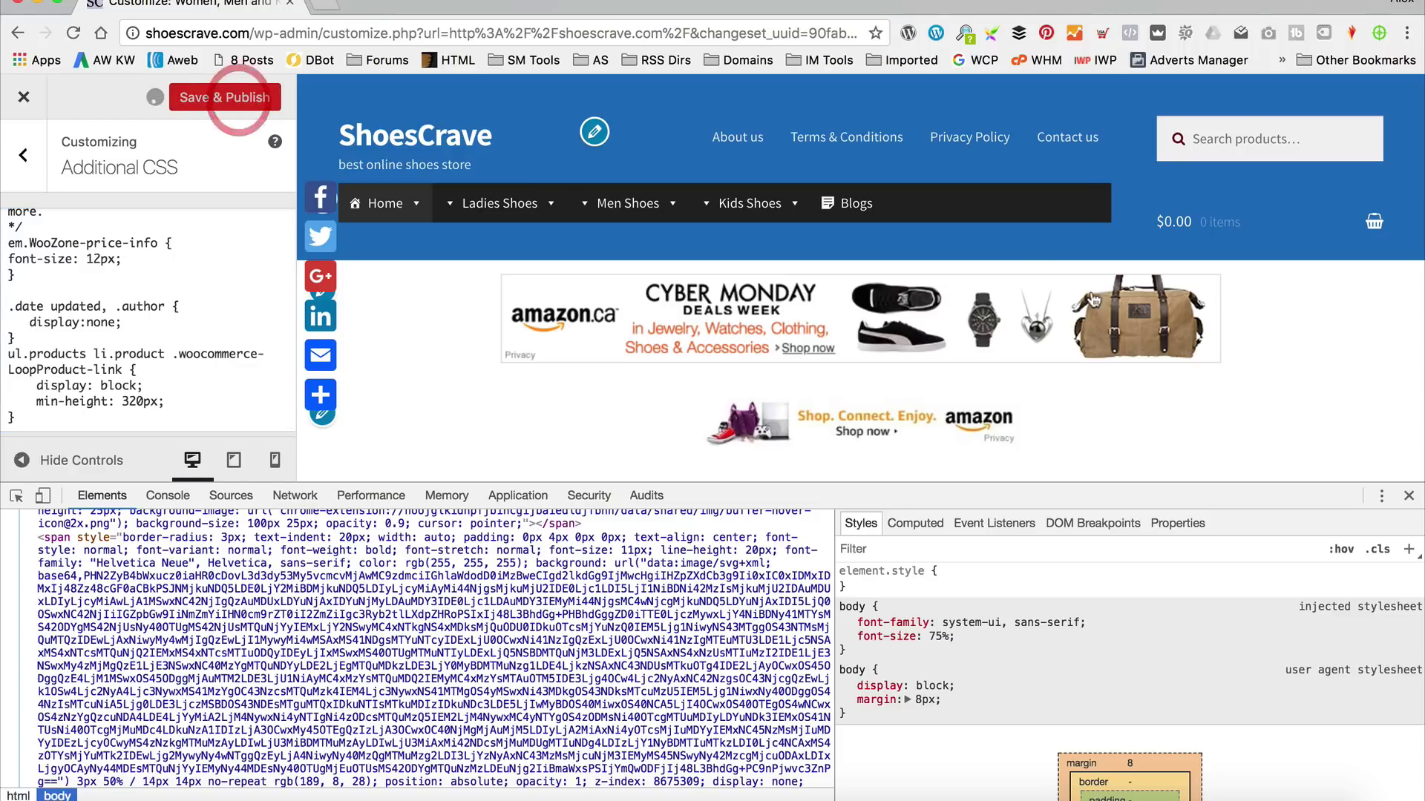
Close DevTools and scroll to the New In grid to see the aligned Select options buttons
click(1410, 496)
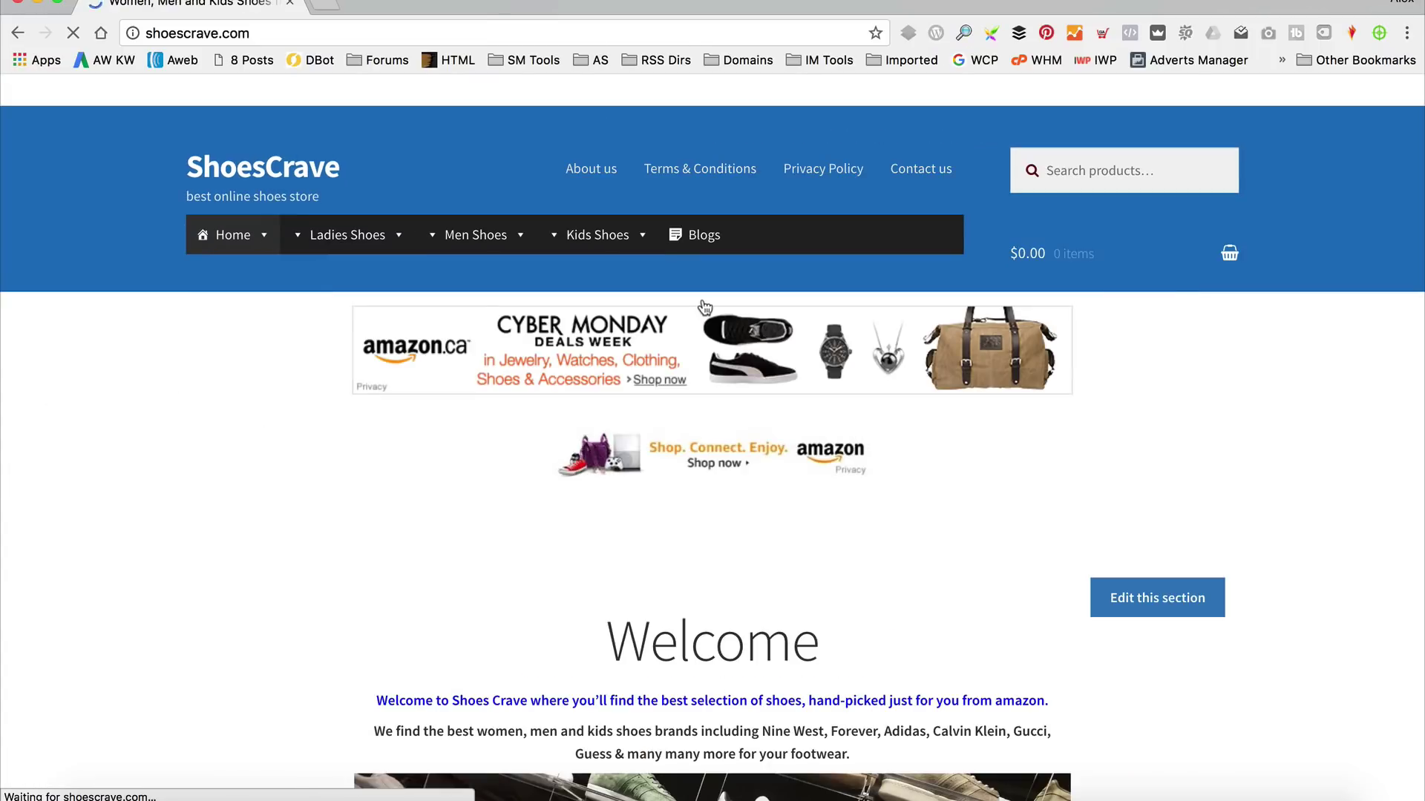
scroll(925, 303, down, 10)
scroll(924, 297, down, 3)
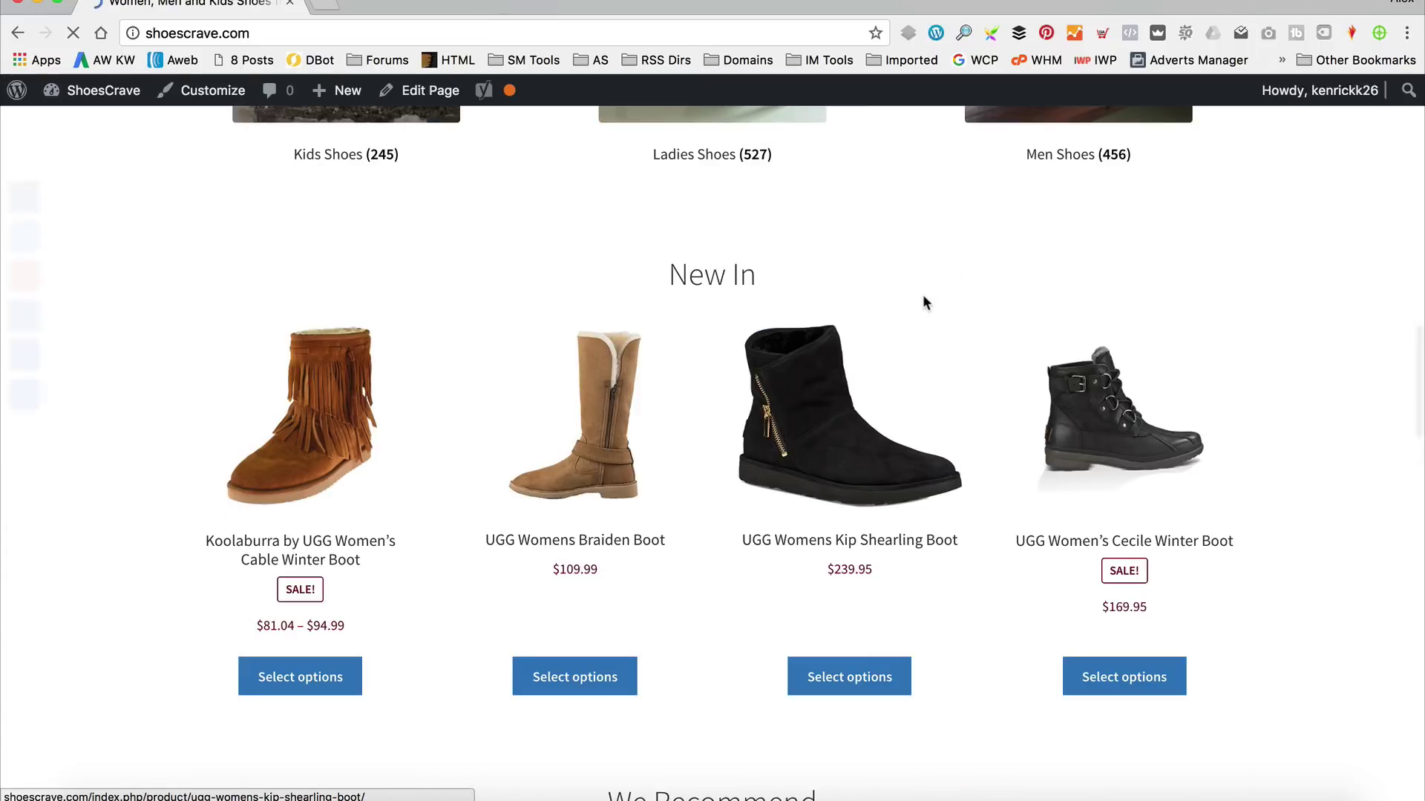